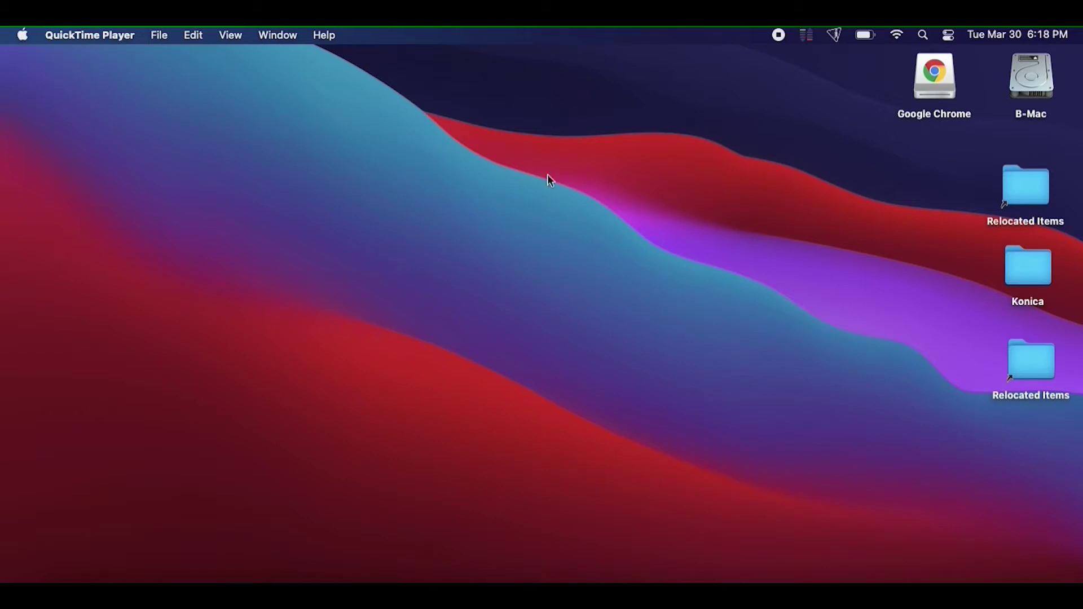
- Open Printers & Scanners in System Preferences from the Apple menu and start adding a printer
click(23, 38)
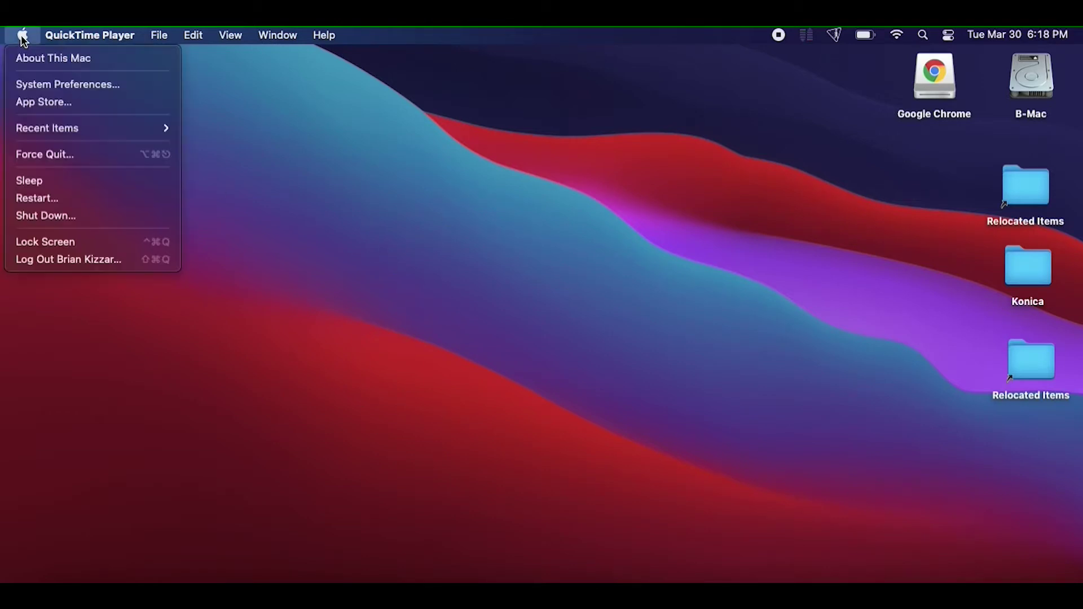
click(45, 86)
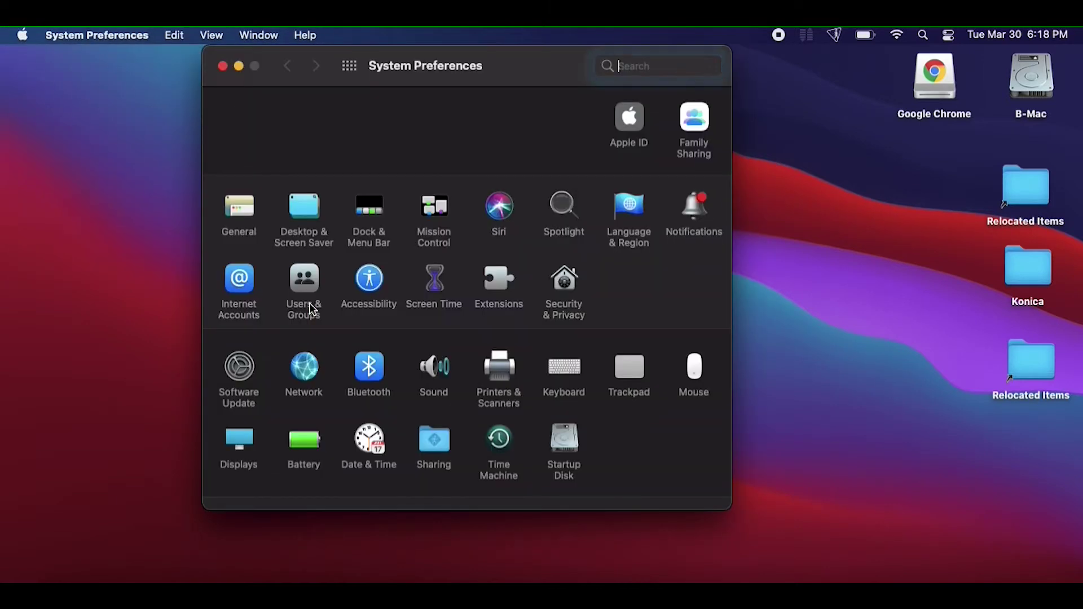
click(504, 367)
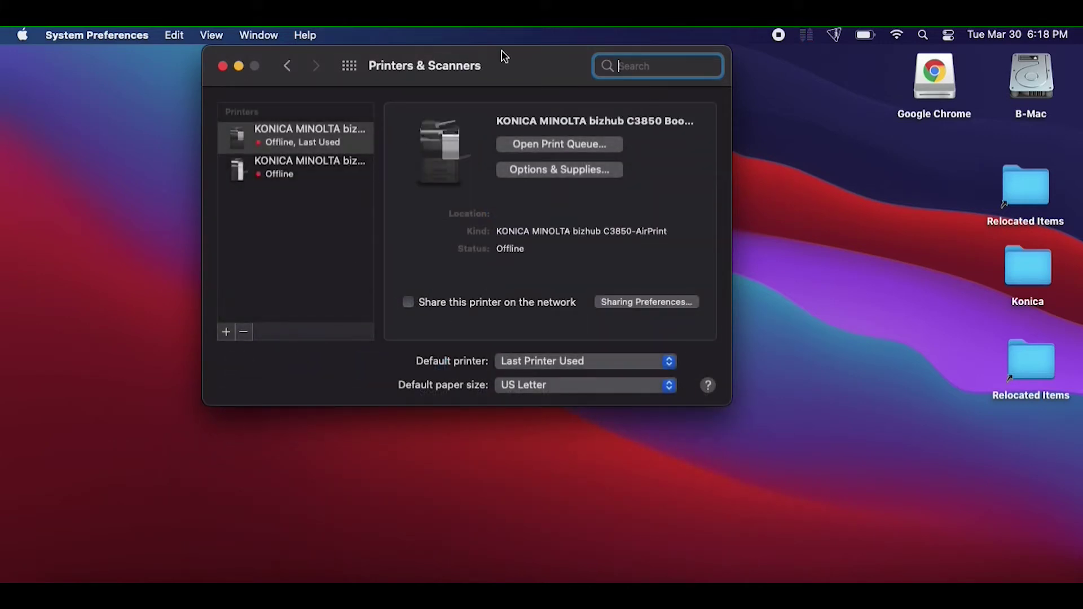
drag(516, 59, 544, 90)
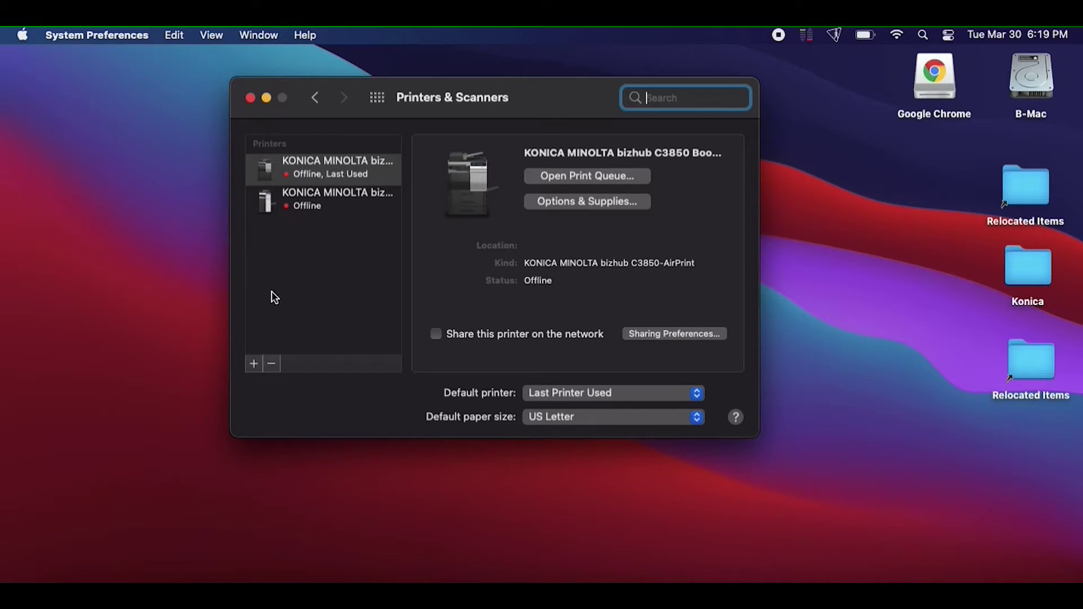
click(257, 364)
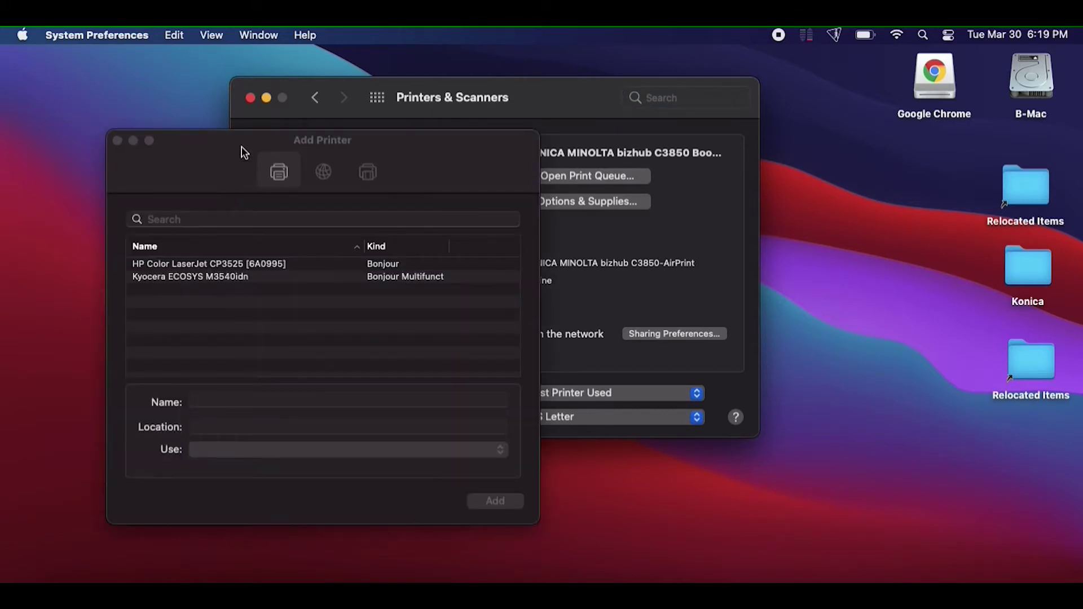
- Look through the Default, IP and Windows tabs of Add Printer, ending on the IP pane
drag(259, 138, 370, 119)
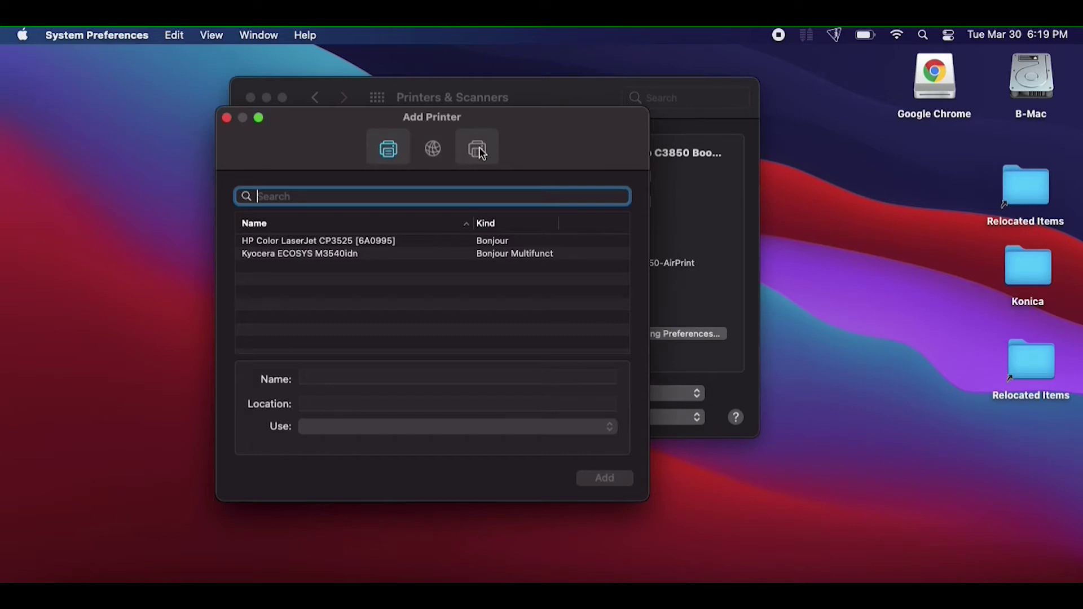
click(435, 147)
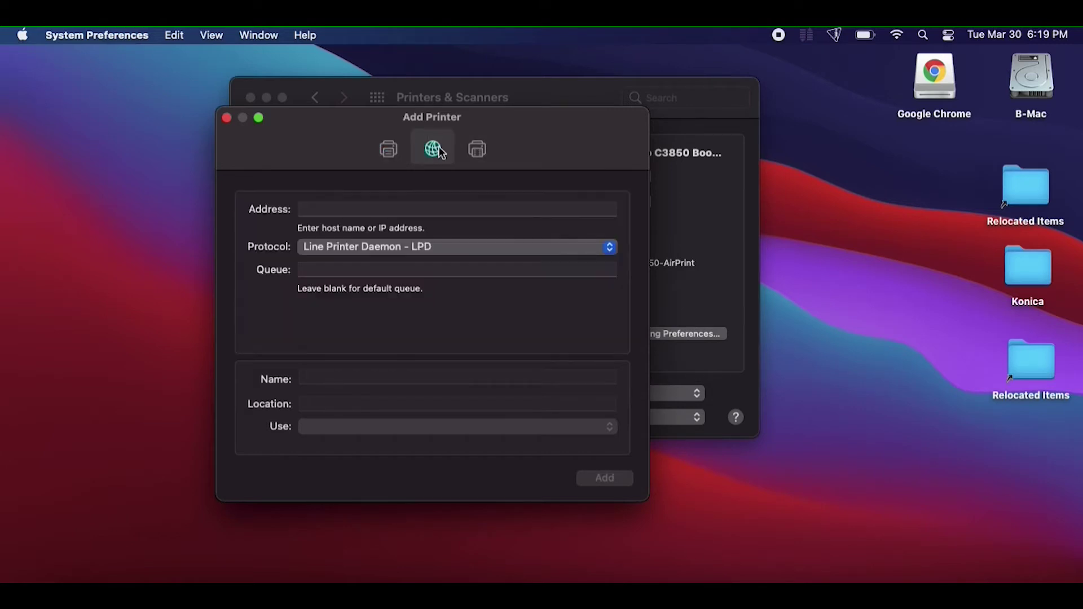
click(473, 154)
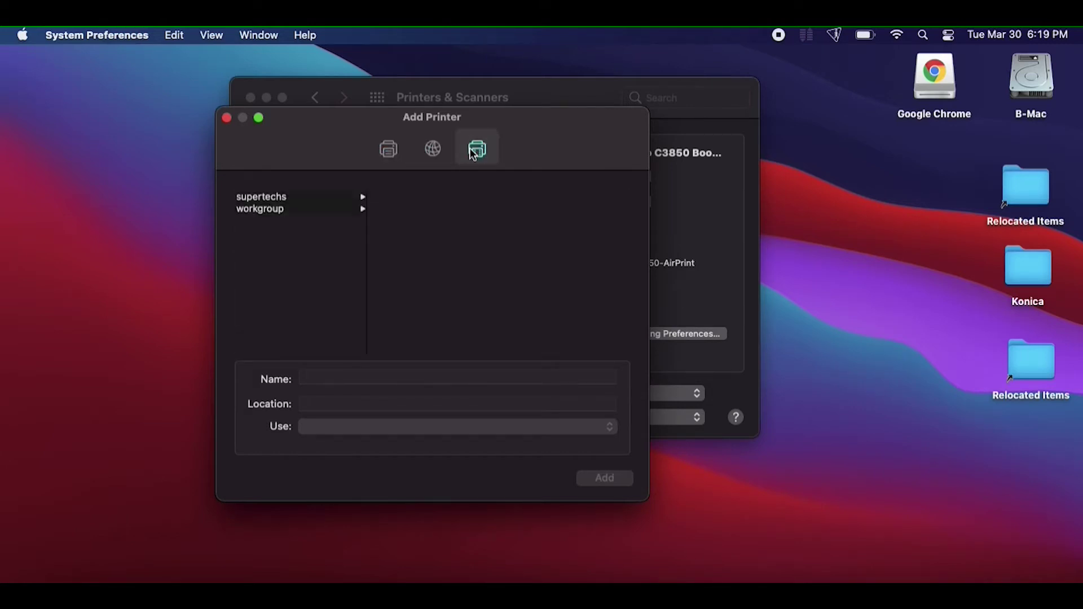
click(435, 150)
click(393, 152)
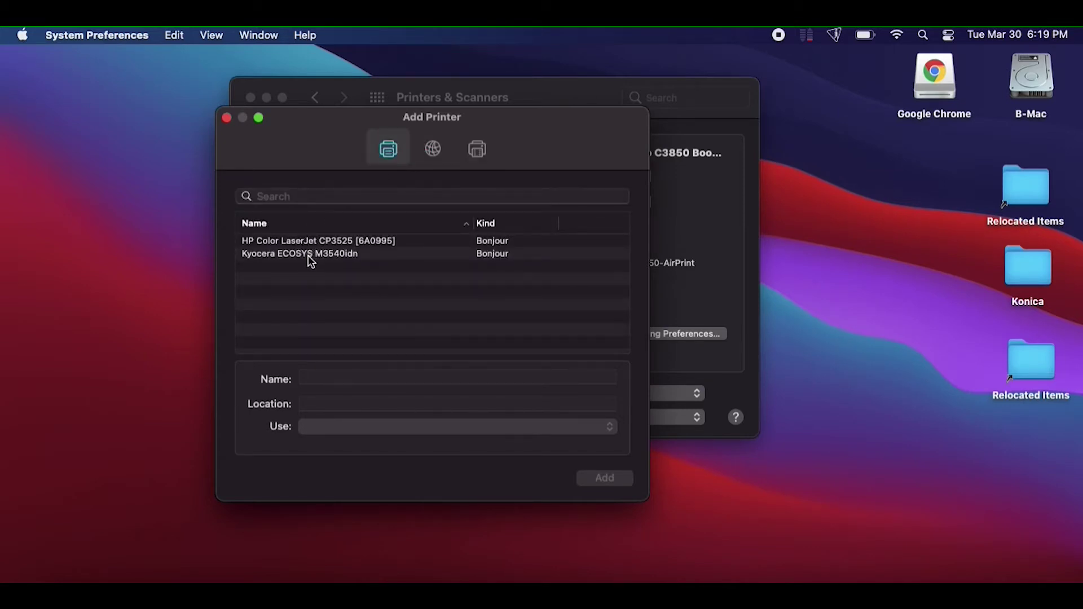
click(337, 241)
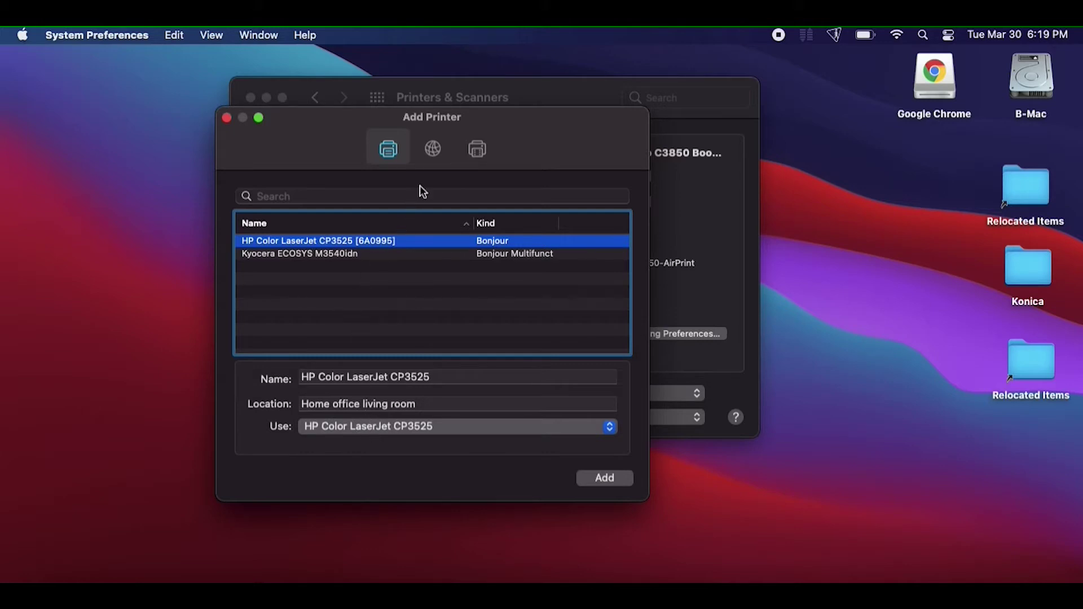
click(434, 148)
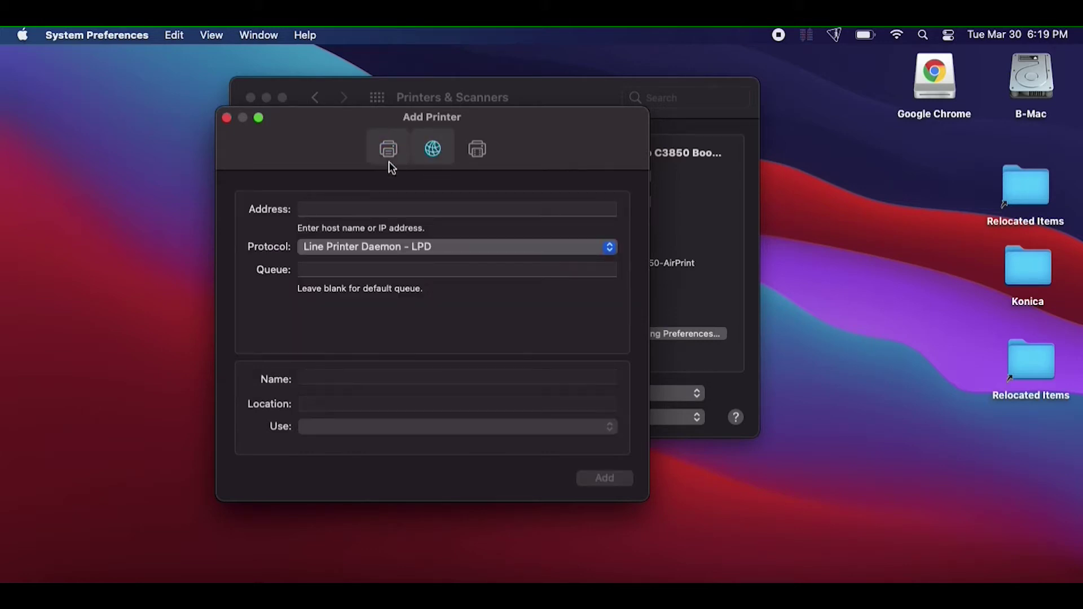
- Enter address 192.168.1.137 and, after trying IPP, Socket and AirPrint, choose the LPD protocol
click(356, 206)
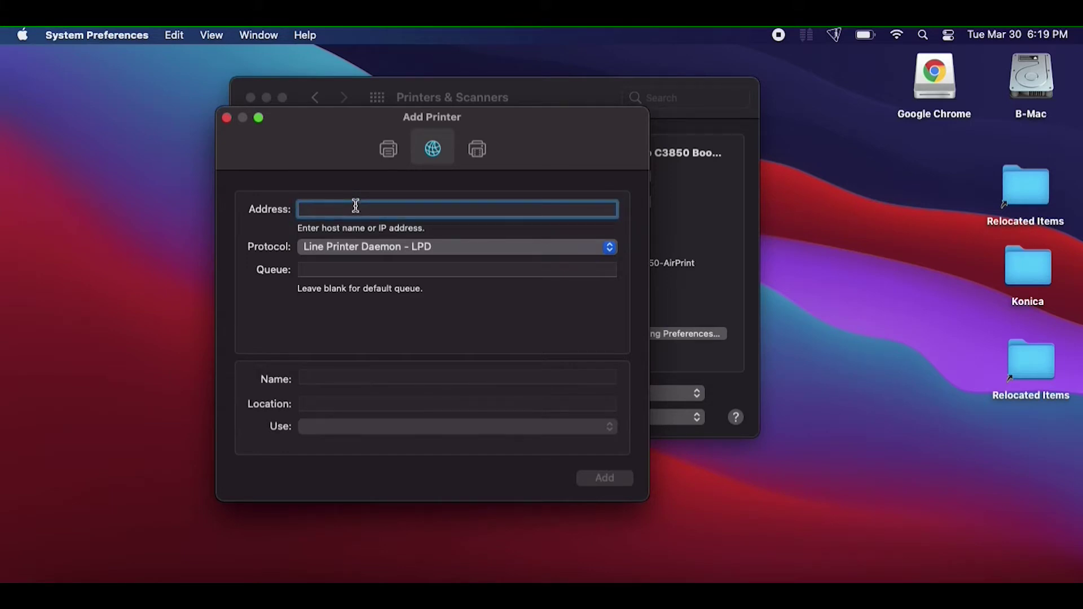
text(192.16)
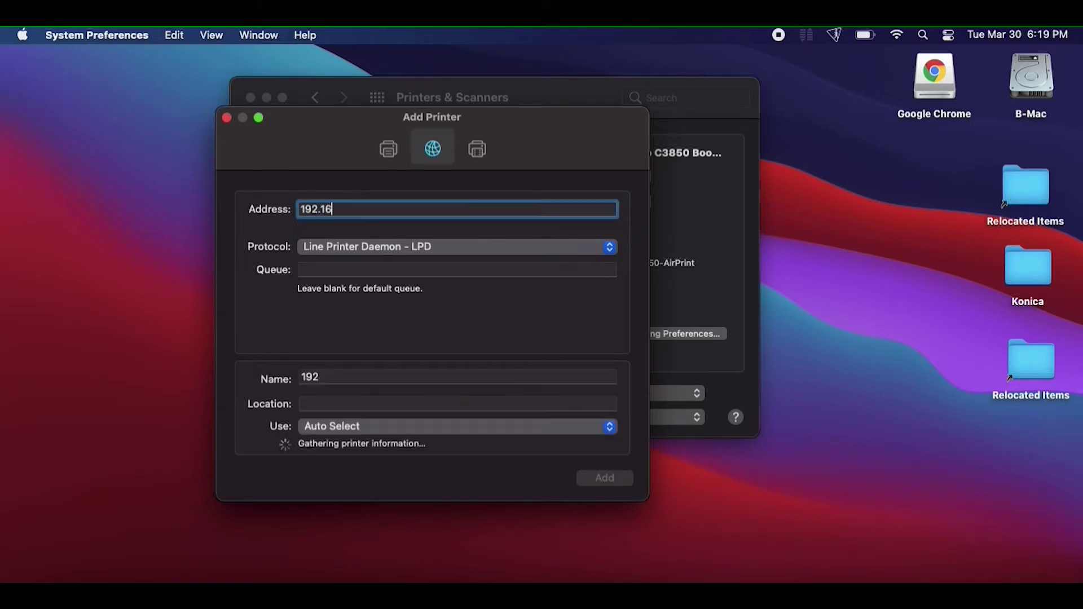
text(8.1.137)
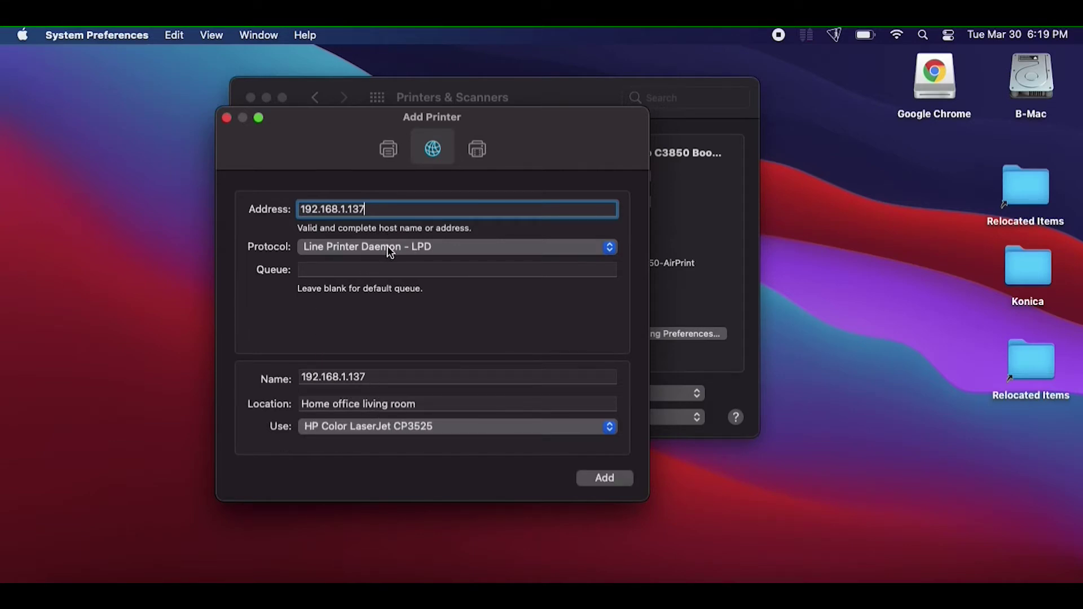
click(390, 252)
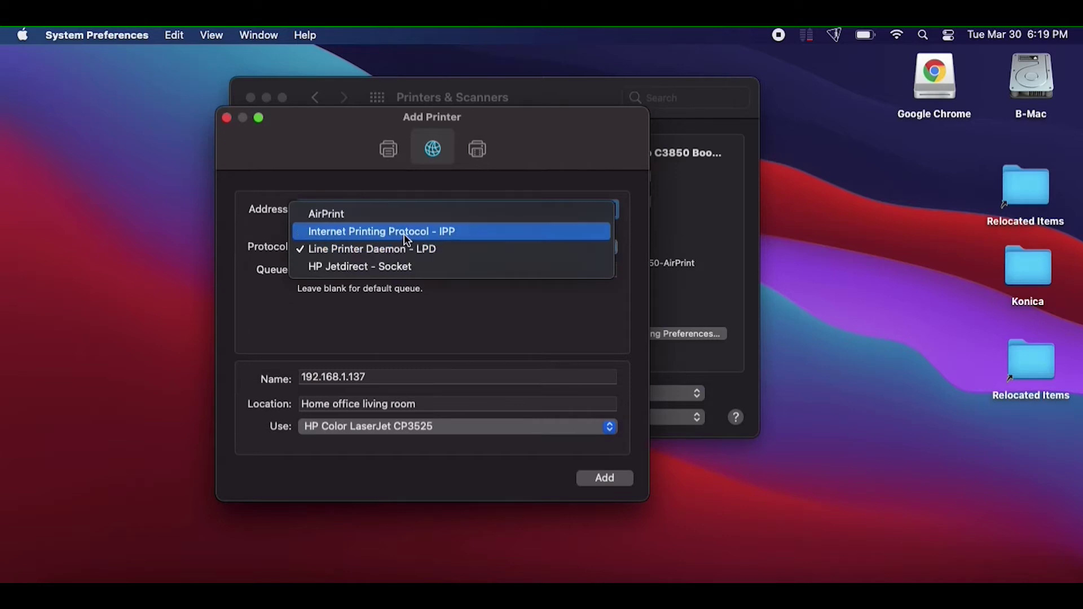
click(404, 234)
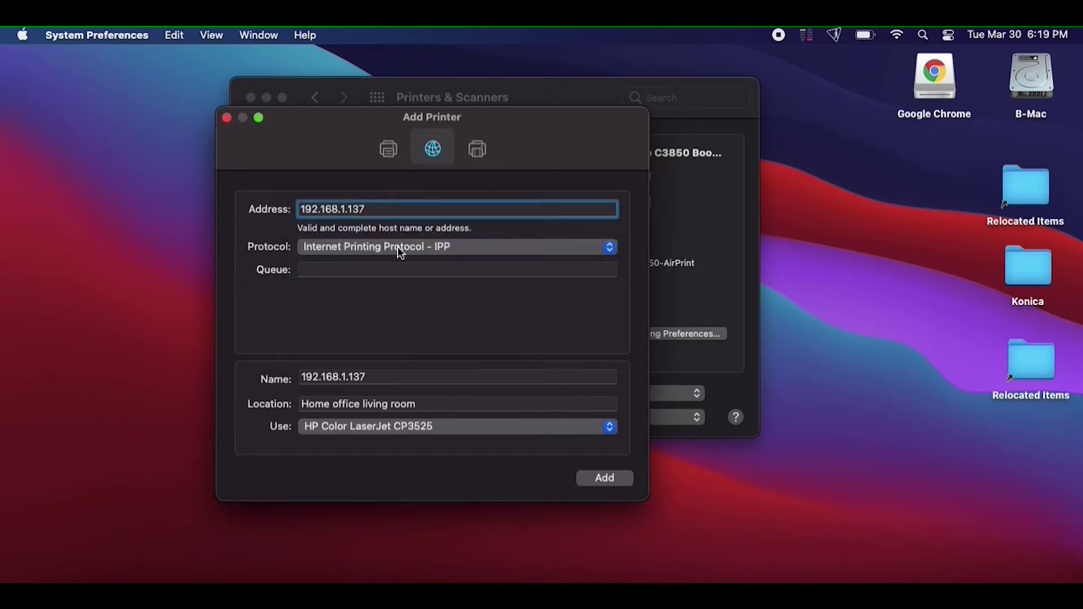
click(398, 247)
click(393, 285)
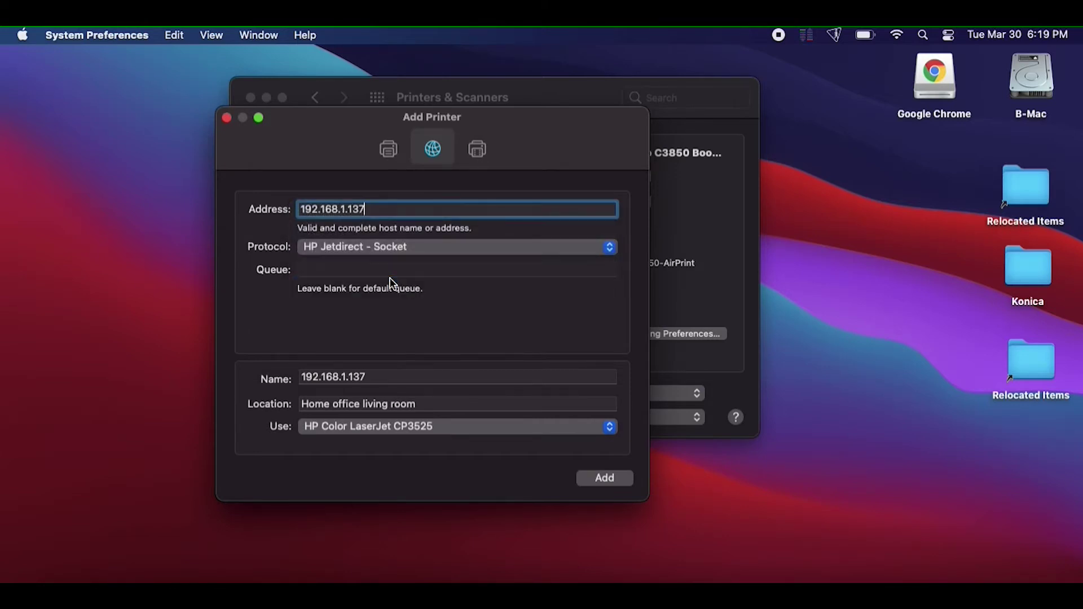
click(439, 247)
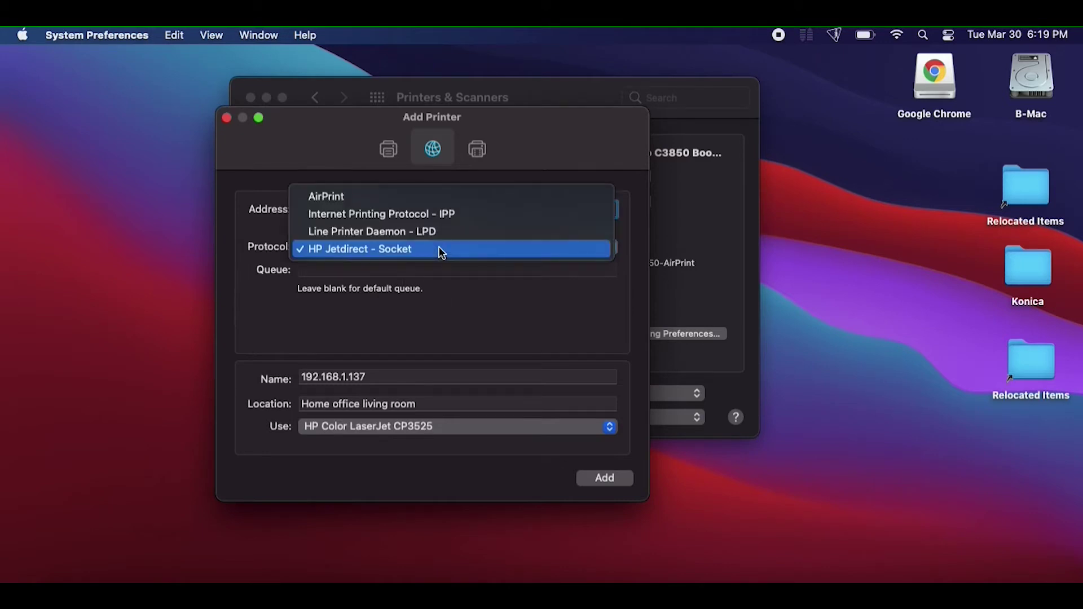
click(416, 194)
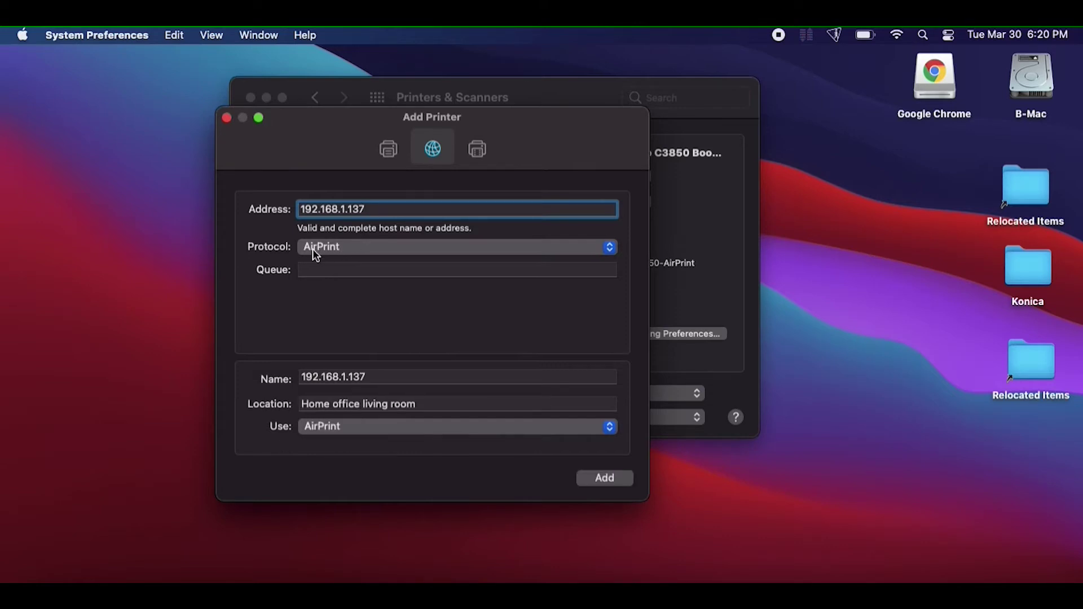
click(356, 250)
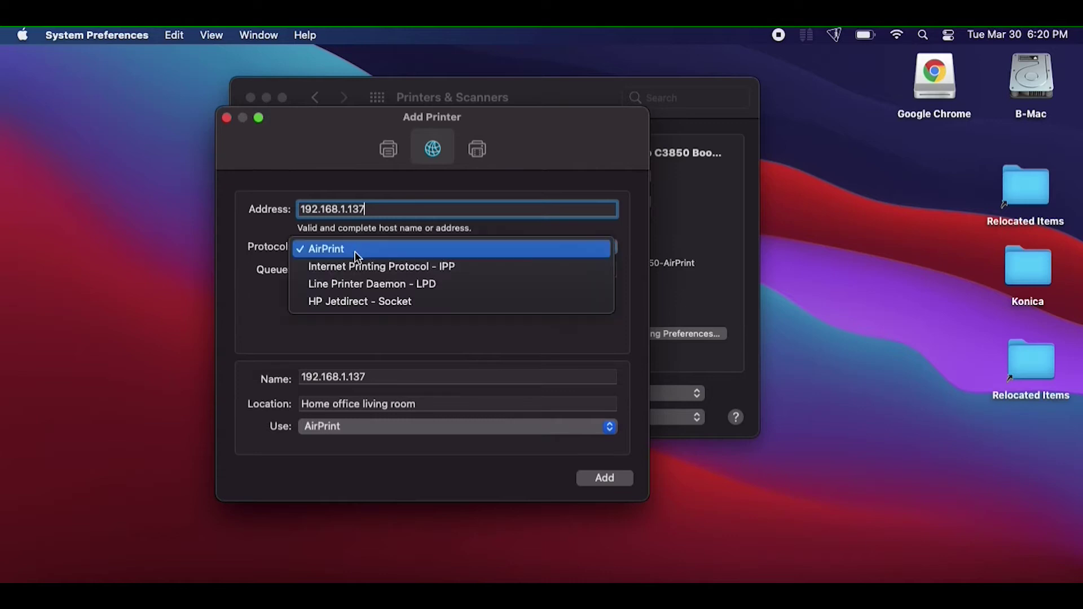
click(359, 282)
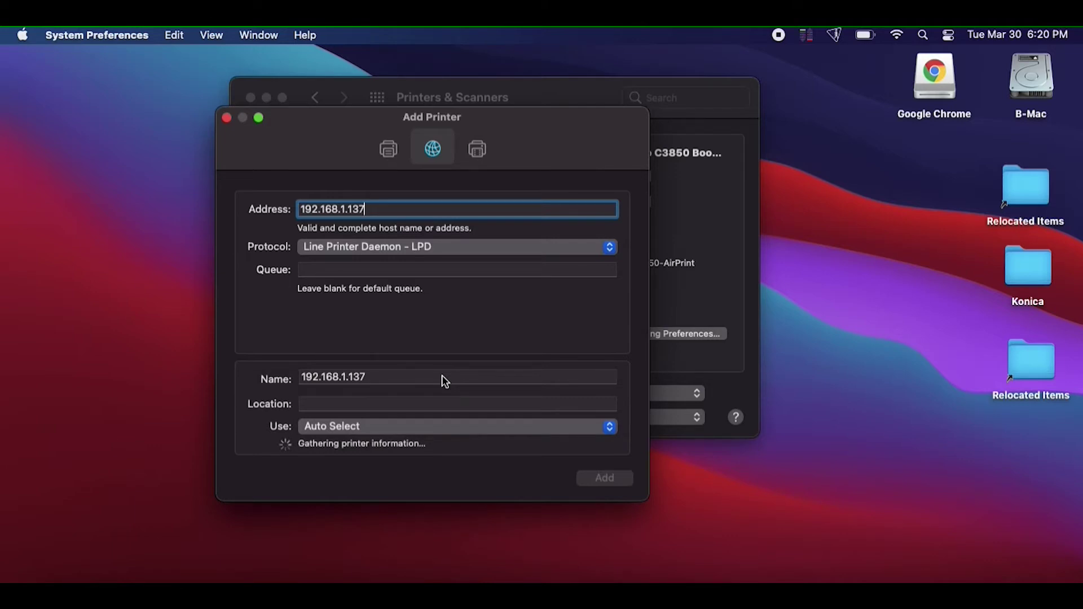
click(401, 426)
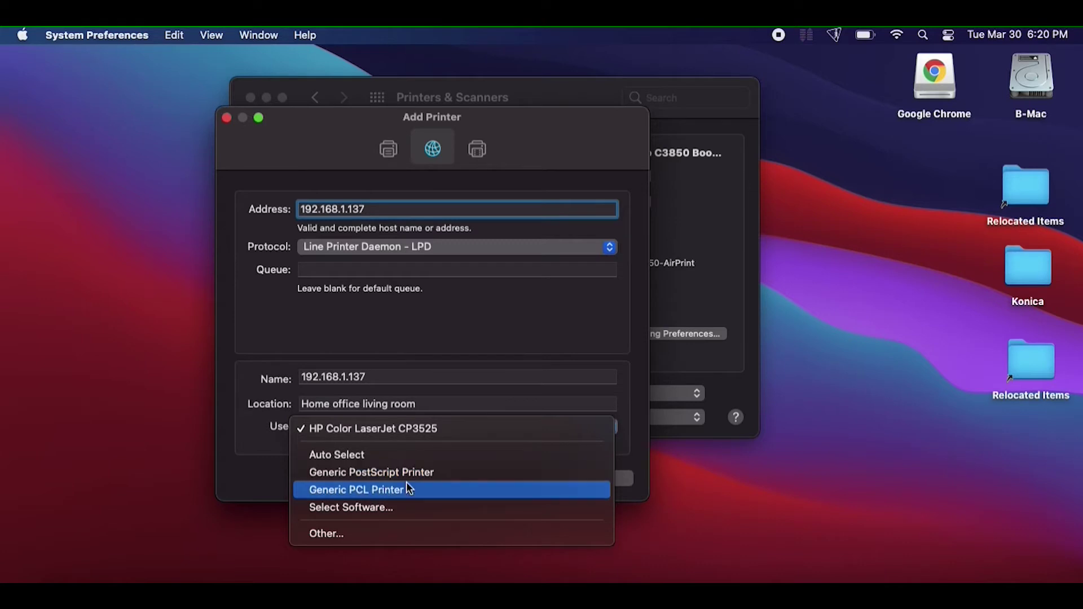
- Search the driver list for 'hp', then cancel to keep the HP Color LaserJet CP3525 driver
click(398, 506)
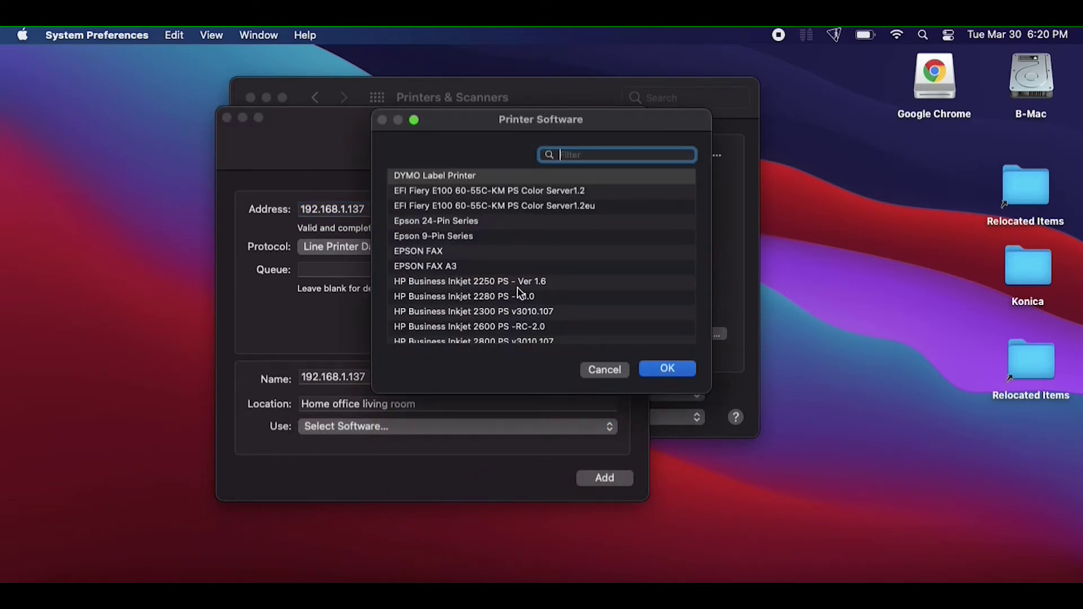
text(hp)
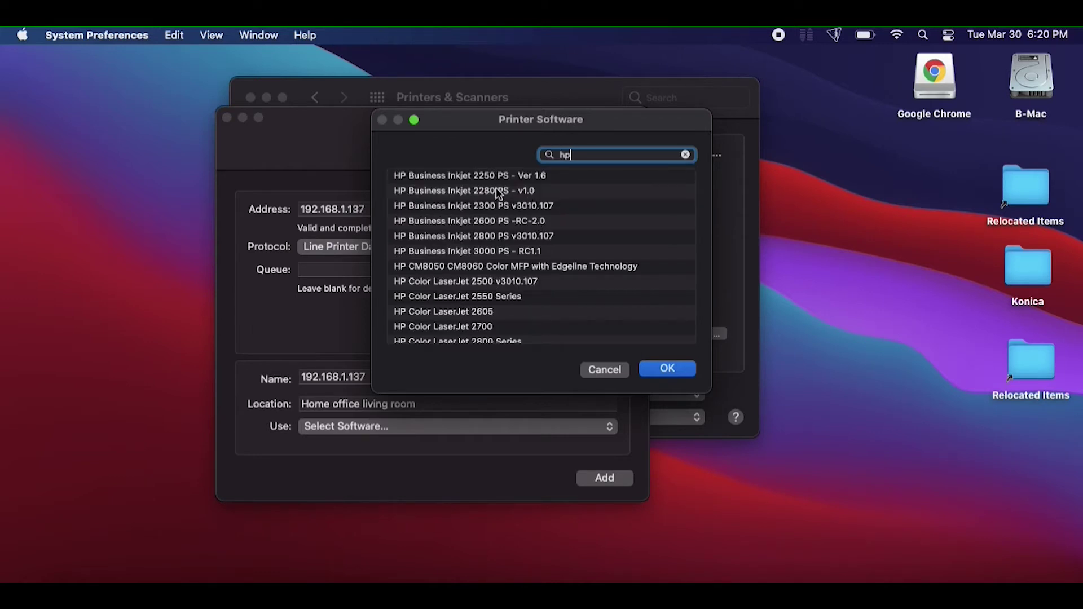
scroll(500, 316, down, 10)
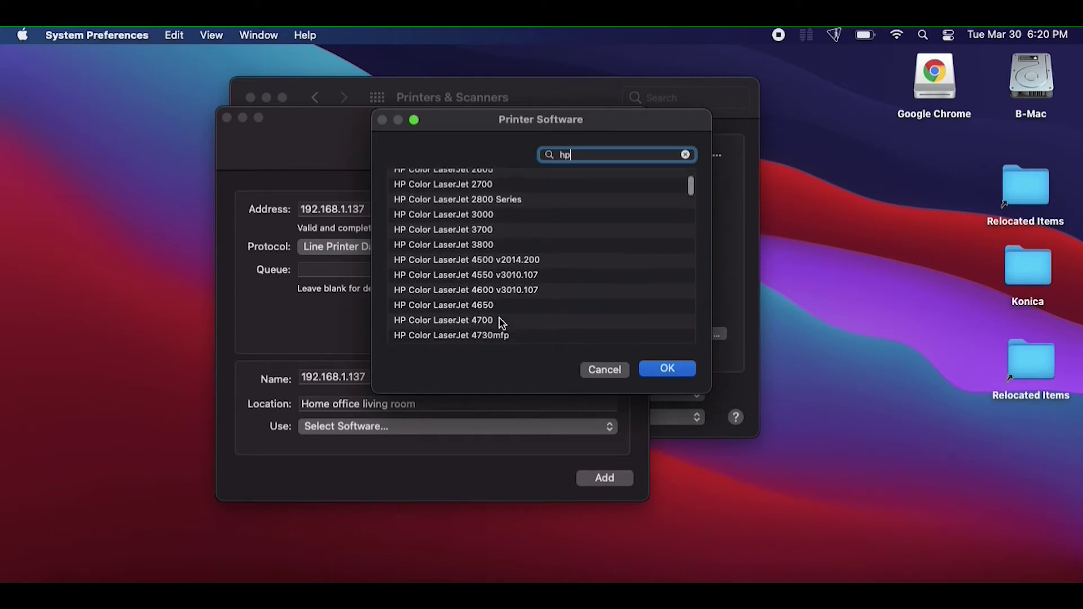
click(597, 374)
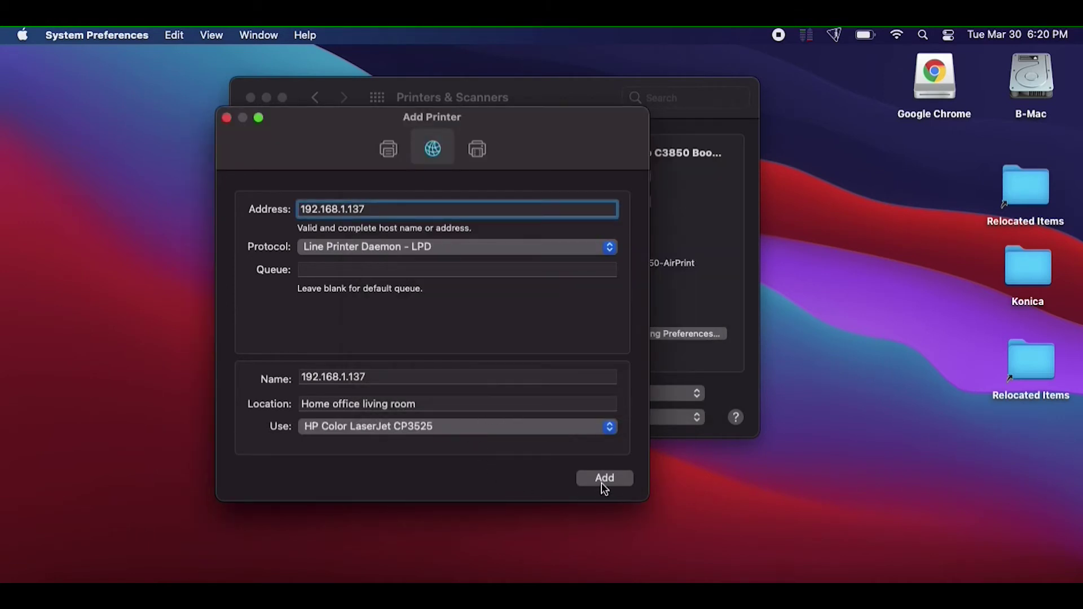
- Name the printer 'HP Printer' and add it
triple_click(374, 376)
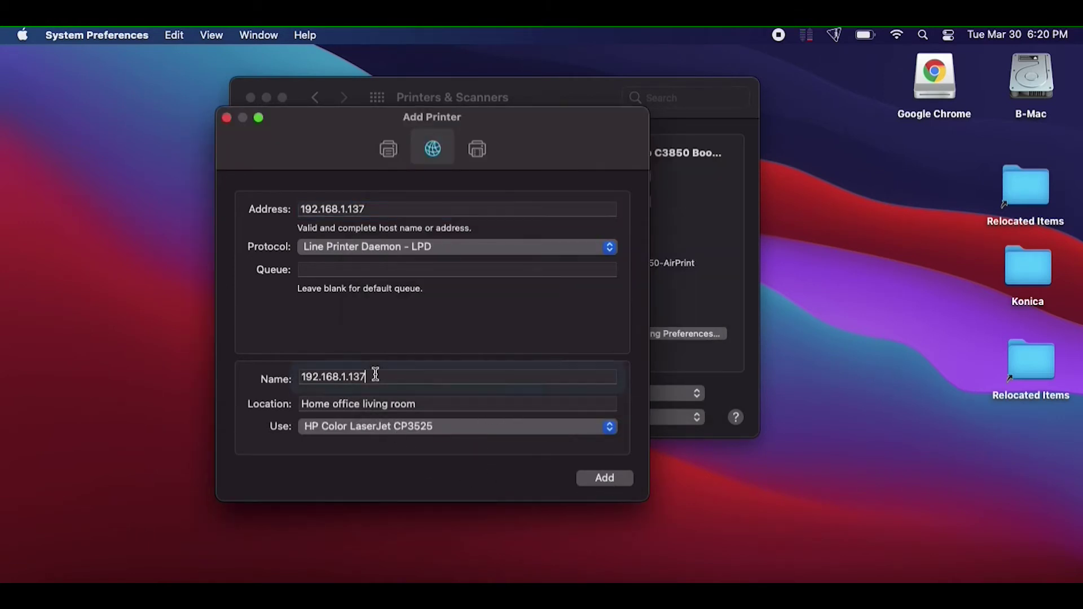
text(HP)
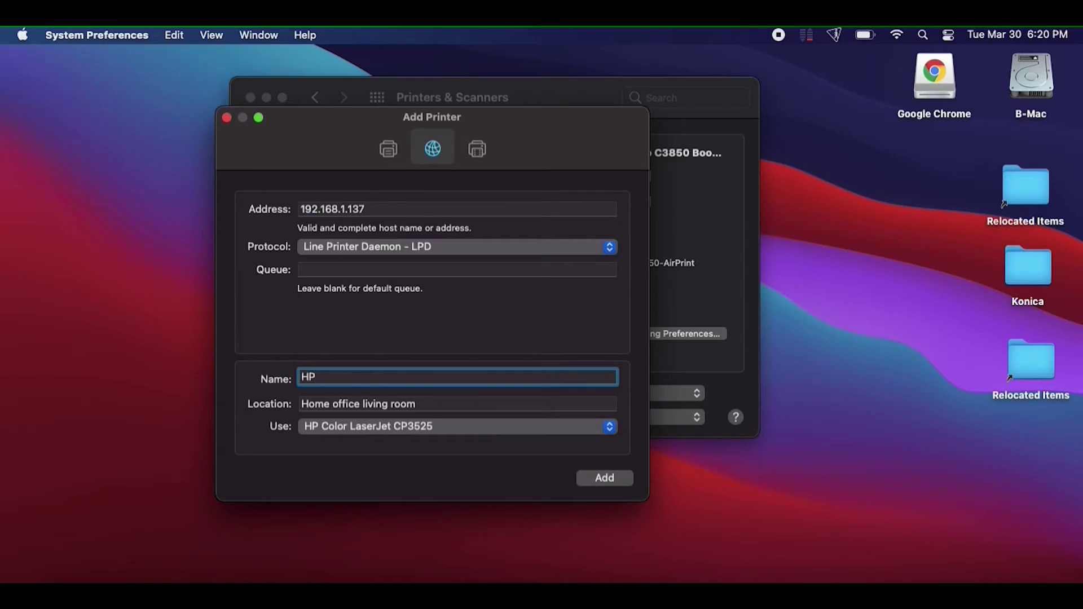
text( Printer)
click(594, 484)
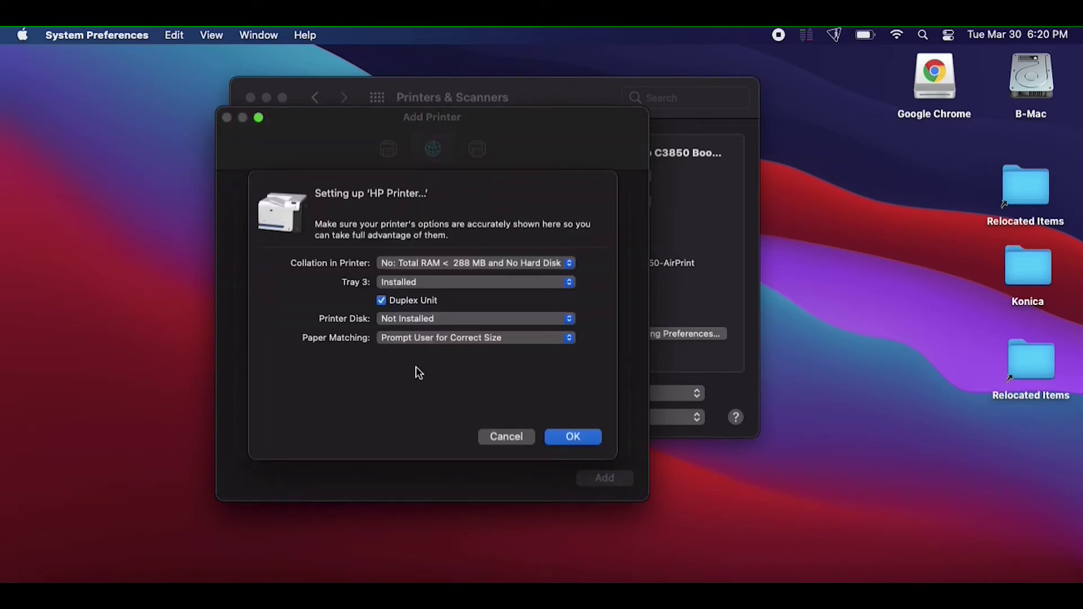
- Leave the Duplex Unit option off, finish setup, quit System Preferences and open Safari
click(399, 301)
click(382, 302)
click(388, 298)
click(574, 437)
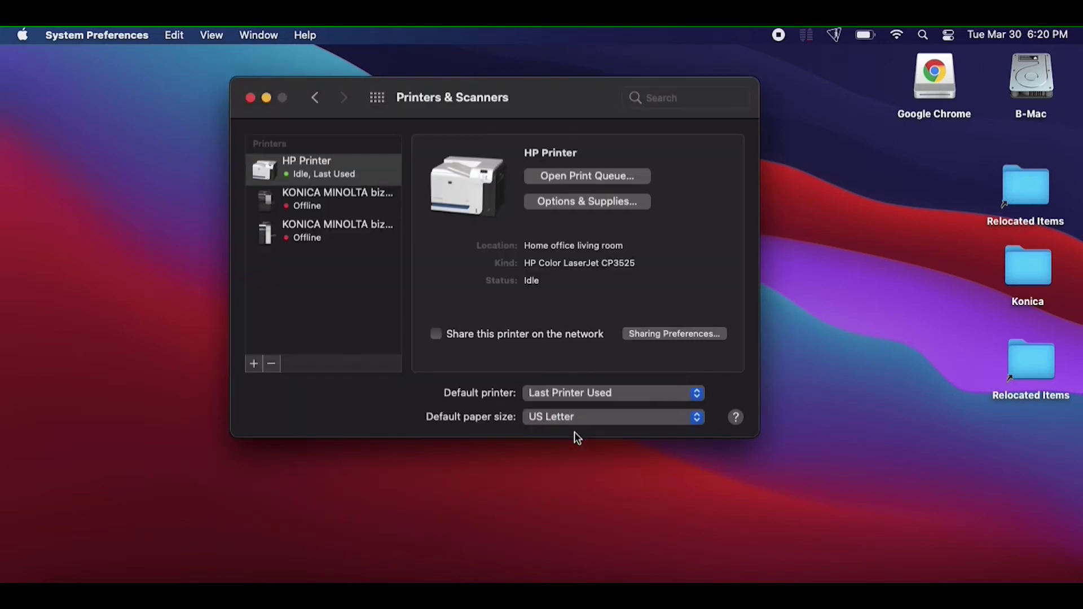
click(250, 97)
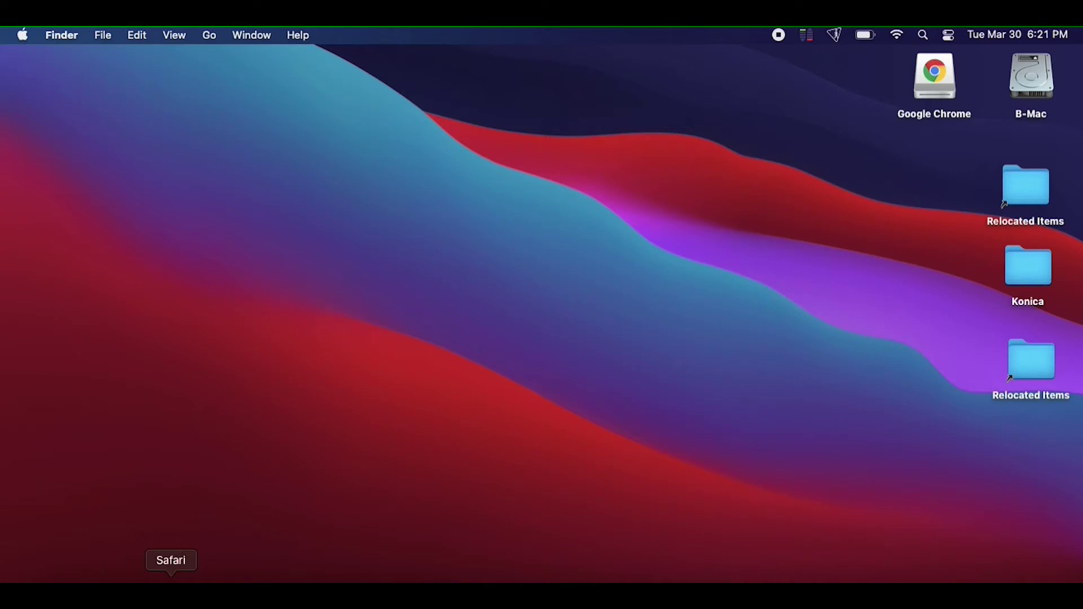
click(171, 581)
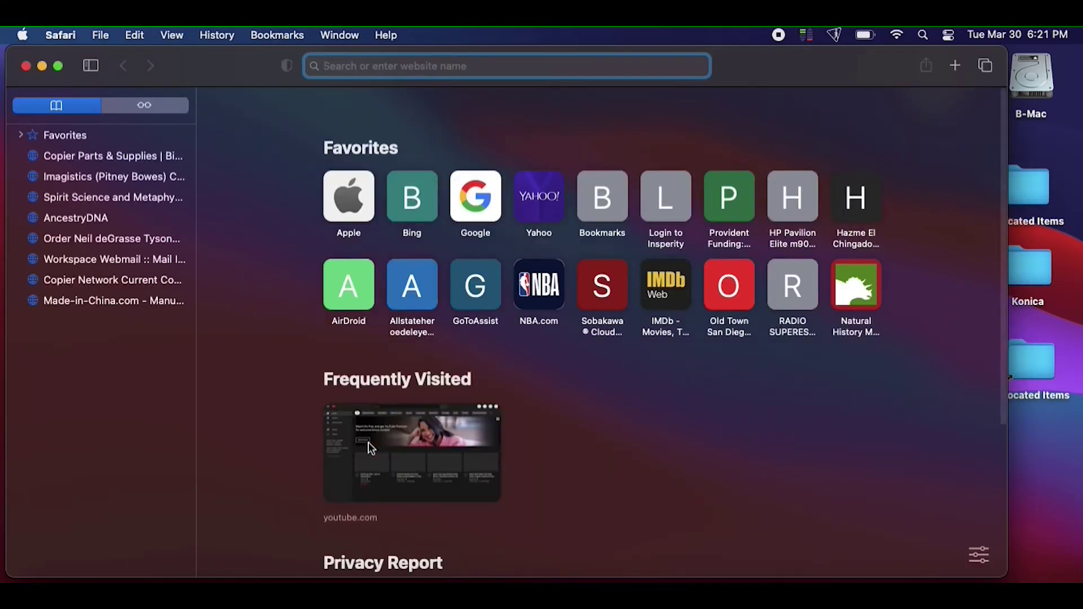
- Load the local CUPS page at localhost:631 in Safari
text(localhost:631)
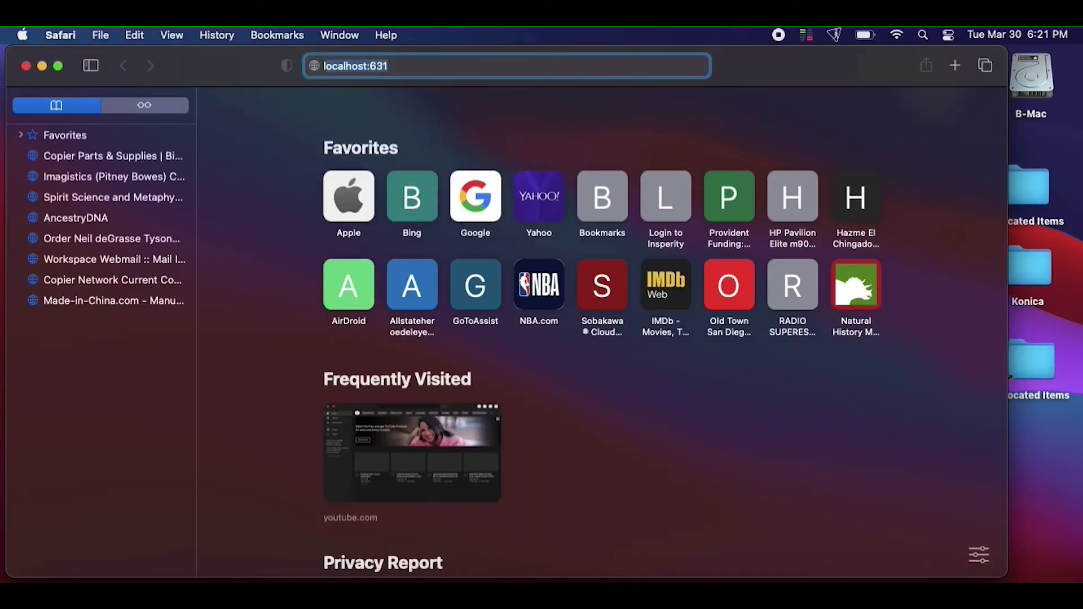
text(localh)
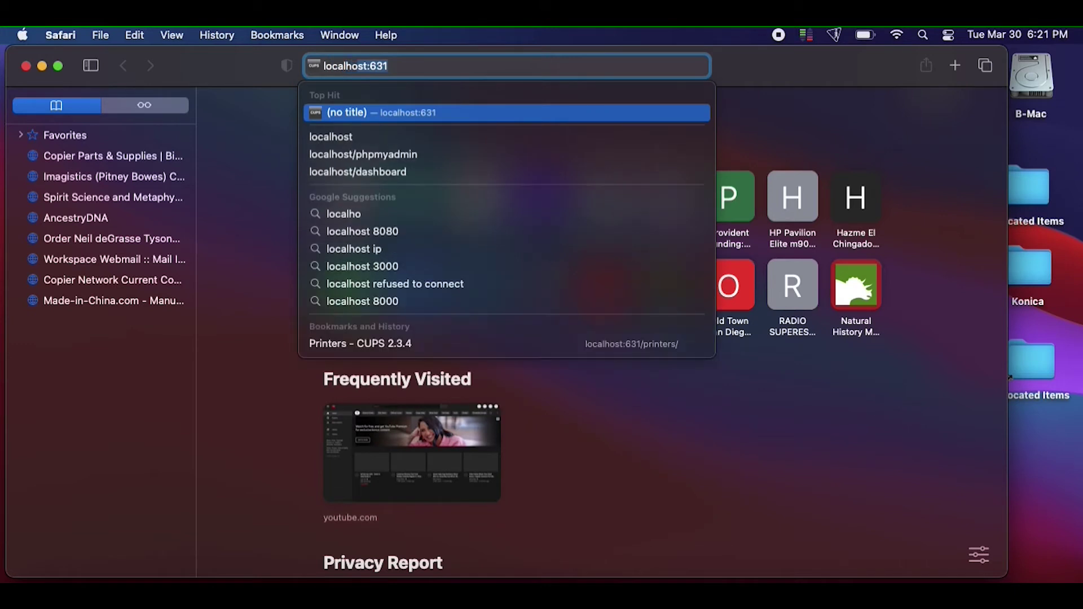
text(st:)
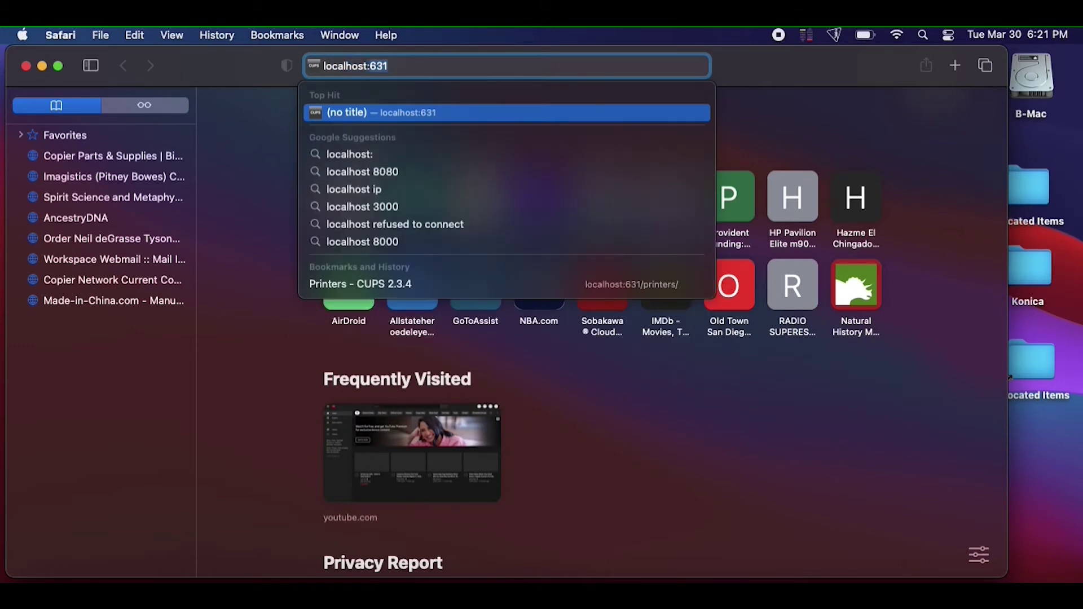
text(631/)
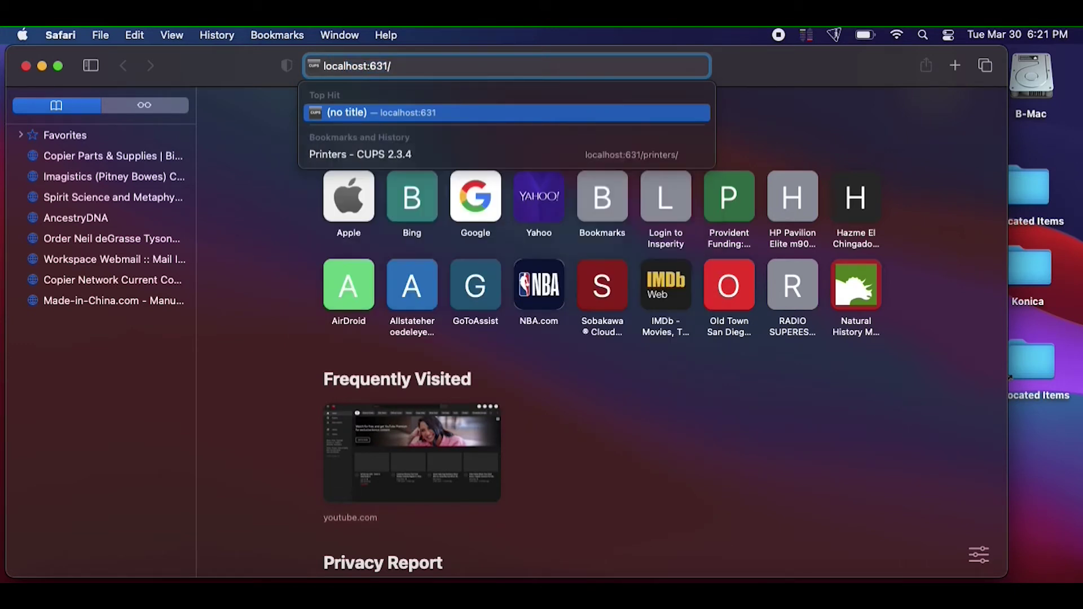
key(BackSpace)
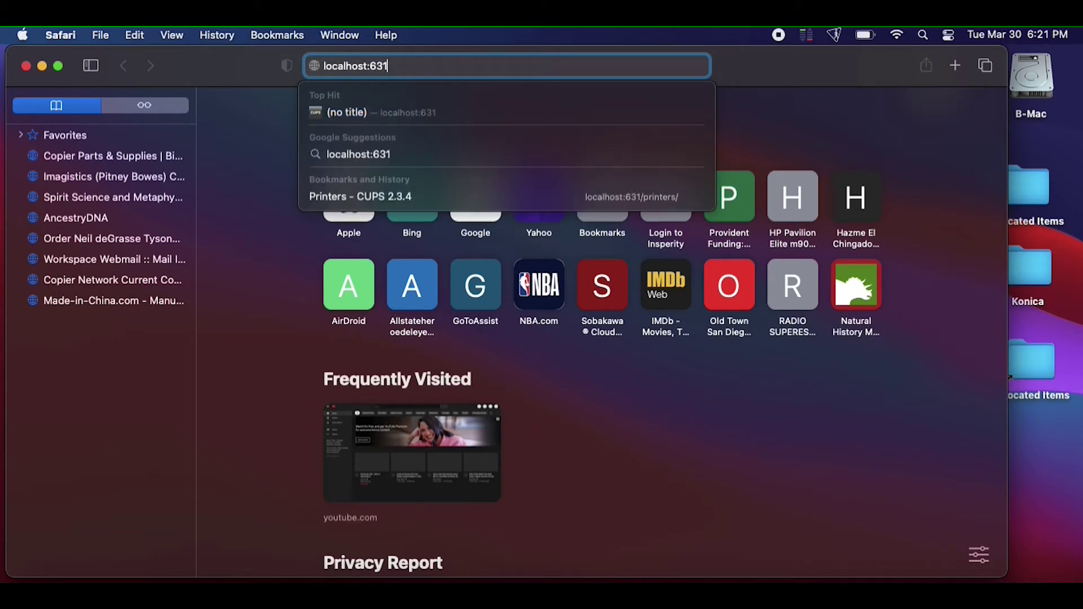
key(Return)
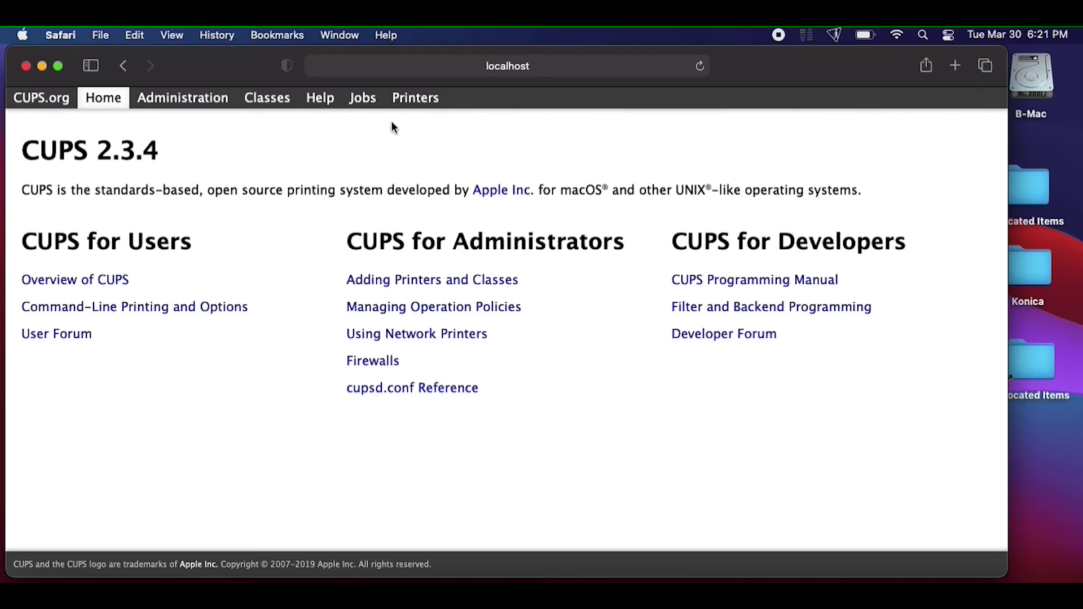
- Open the Printers tab and copy the suggested 'cupsctl WebInterface=yes' command
click(416, 106)
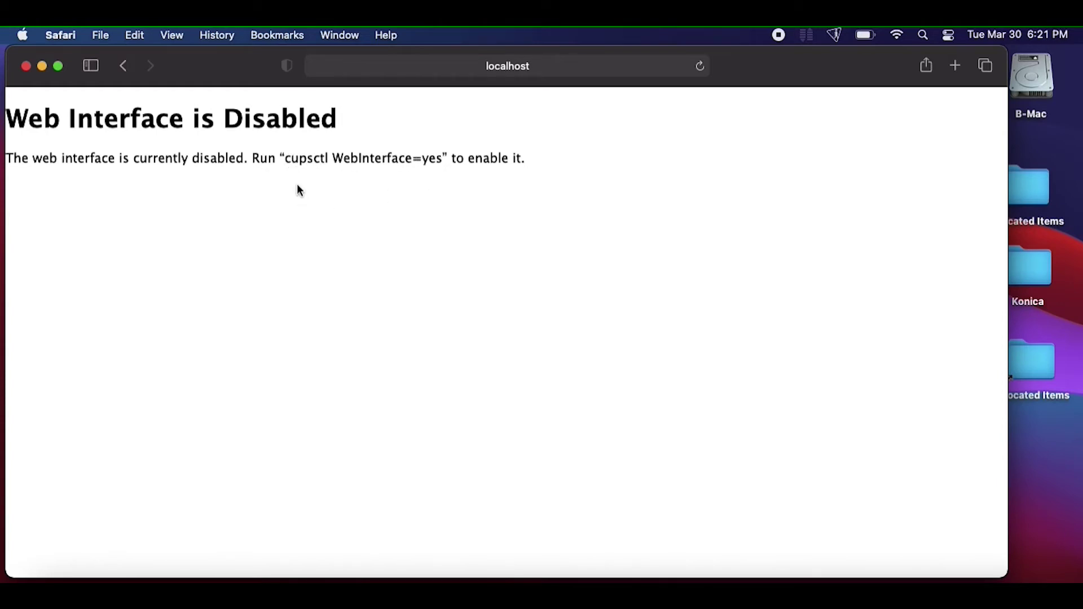
drag(289, 158, 444, 161)
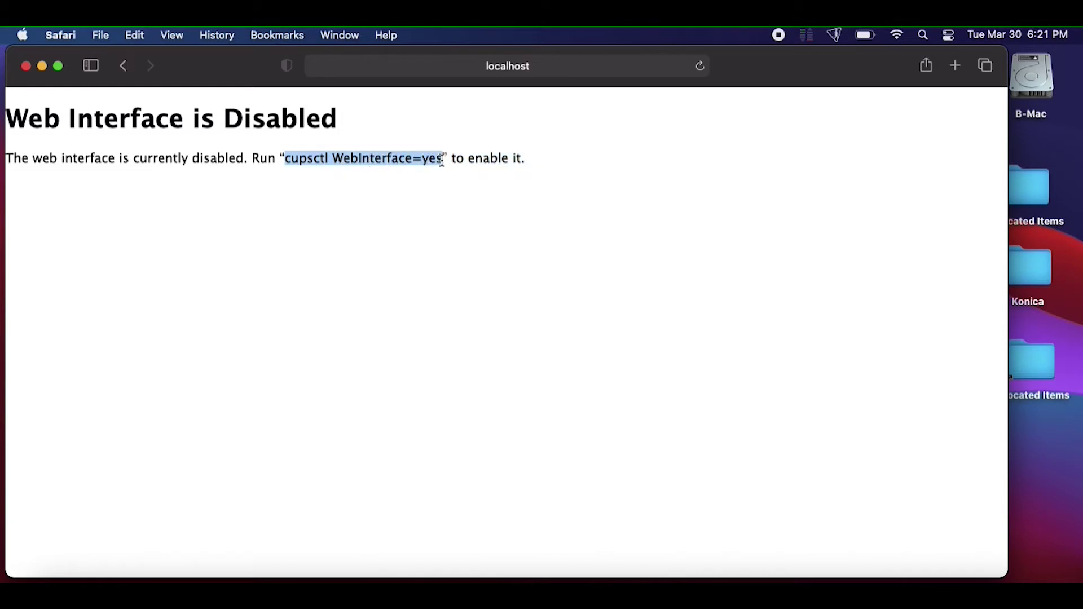
right_click(410, 158)
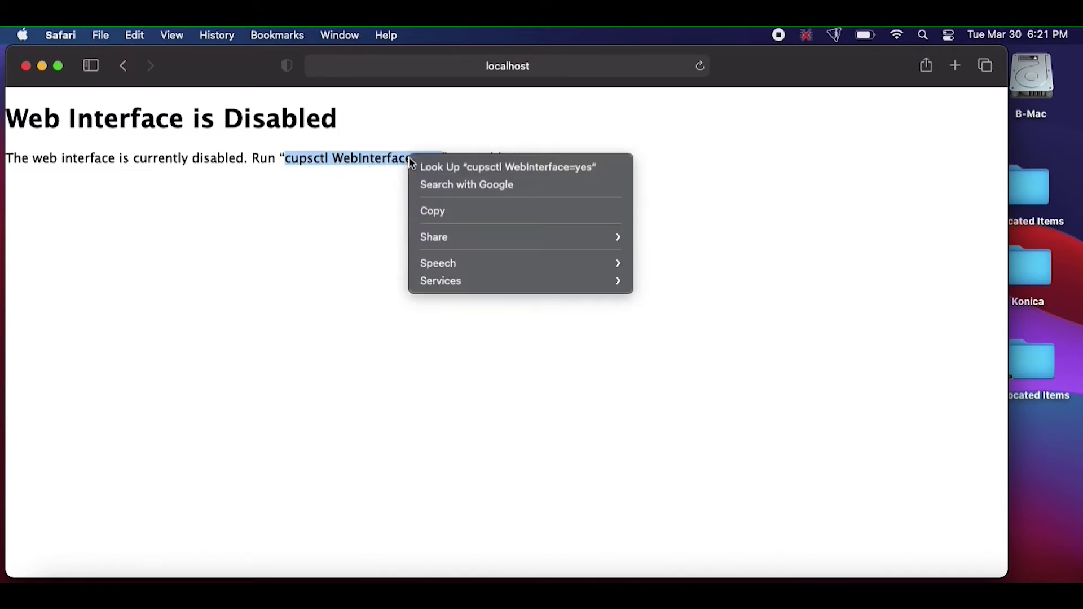
click(447, 214)
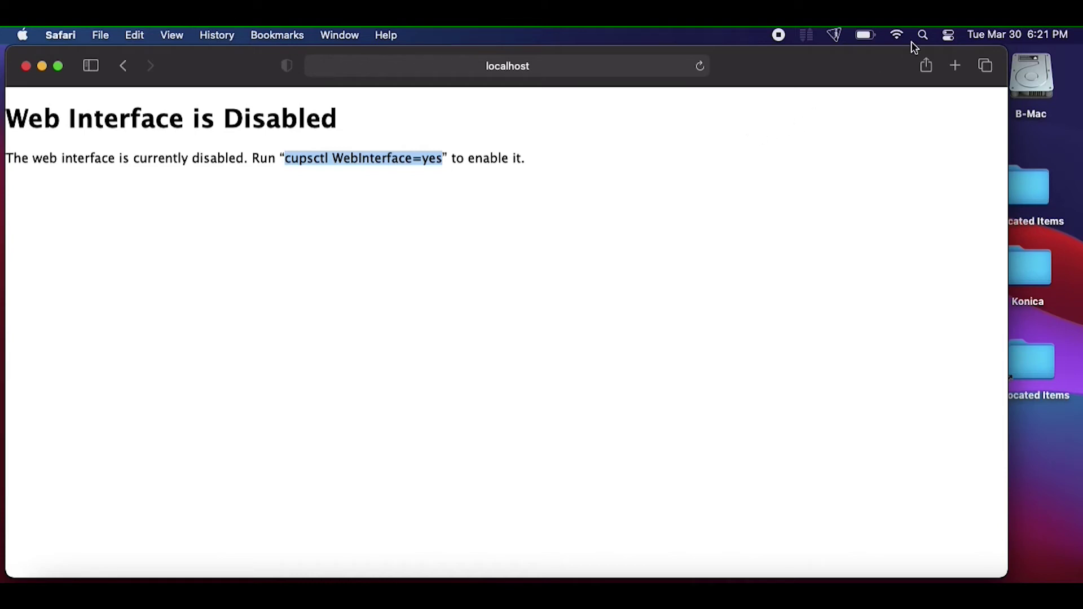
- Launch Terminal through a Spotlight search
click(925, 35)
text(quick)
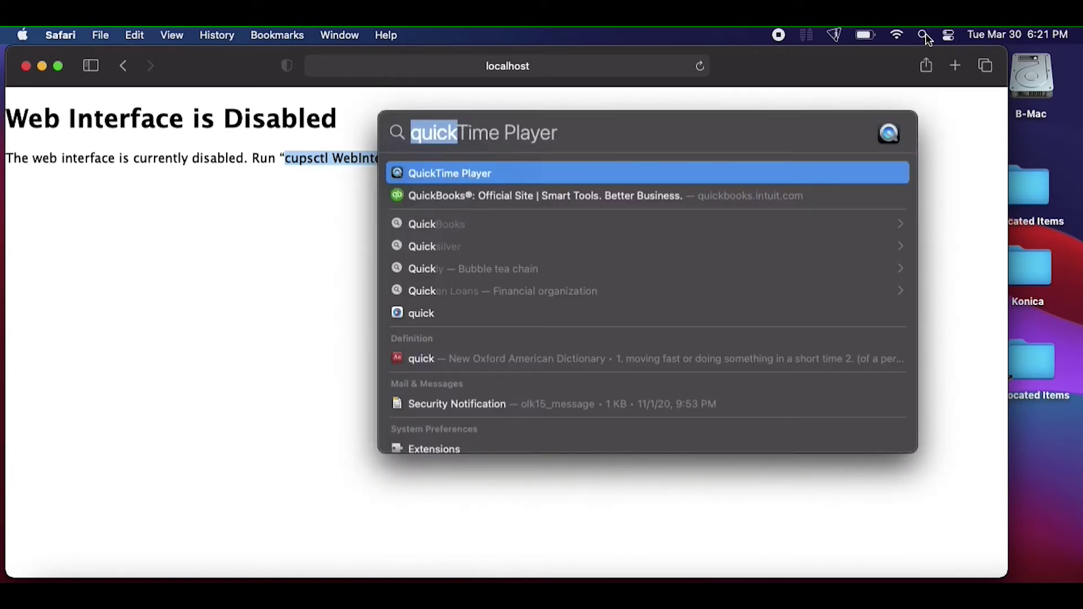
text(te)
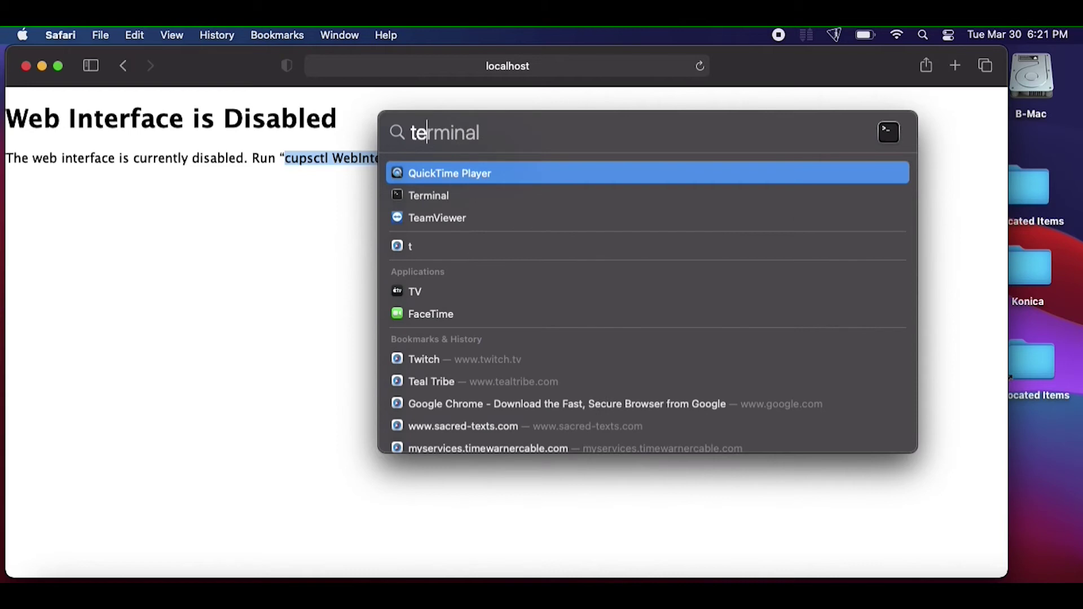
text(rm)
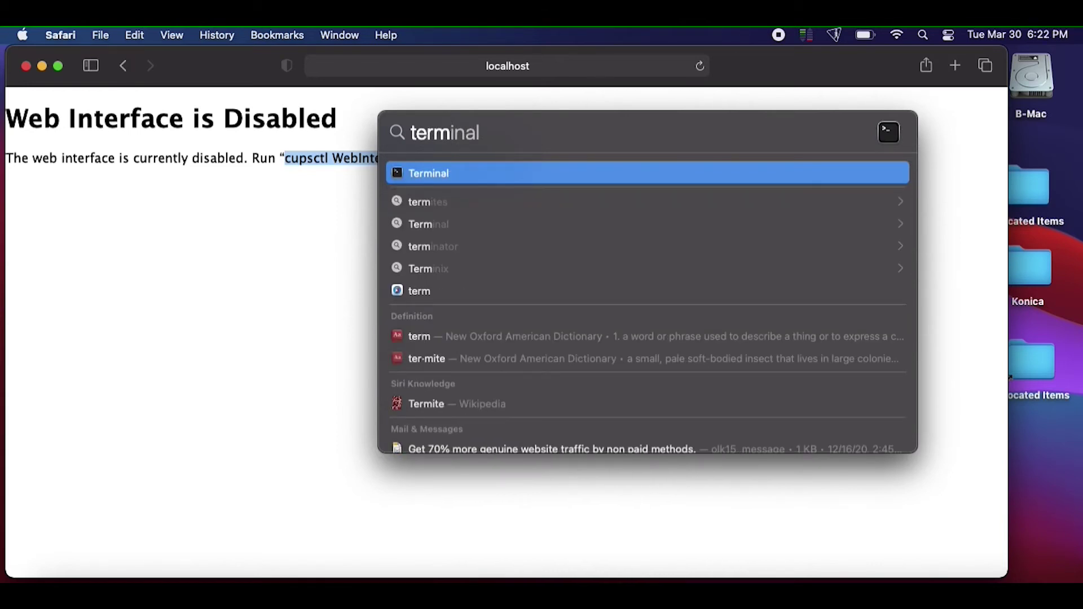
key(Return)
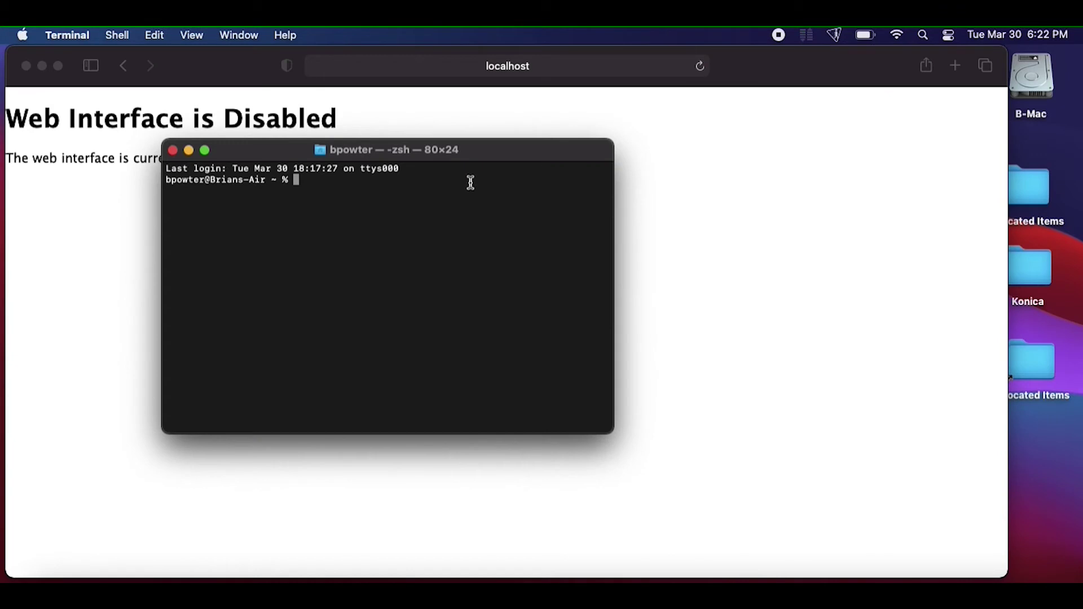
- Paste 'cupsctl WebInterface=yes' at the Terminal prompt and run it
drag(491, 156, 551, 200)
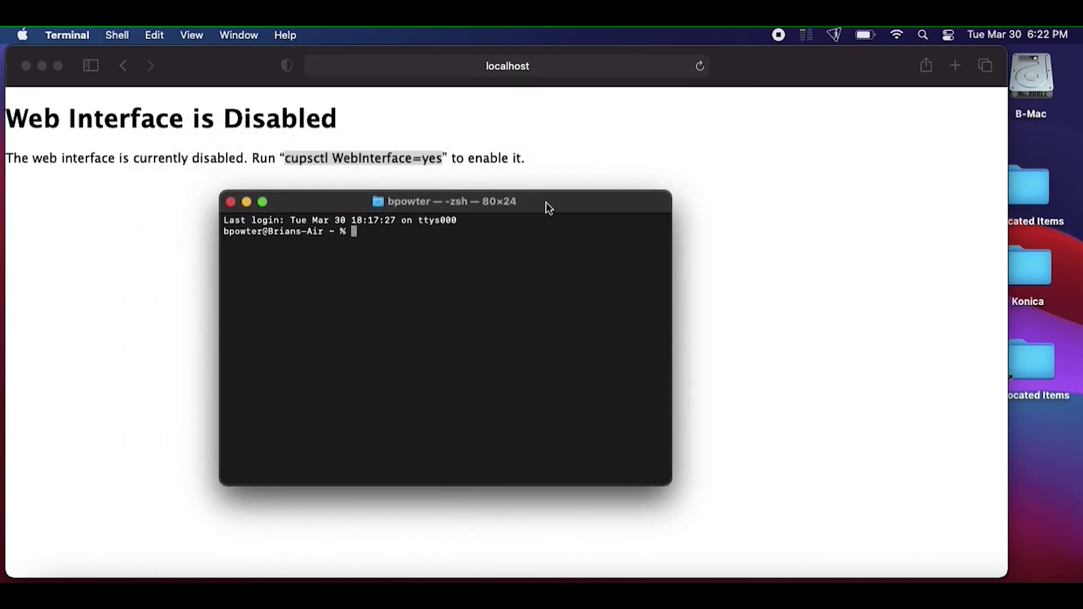
right_click(375, 224)
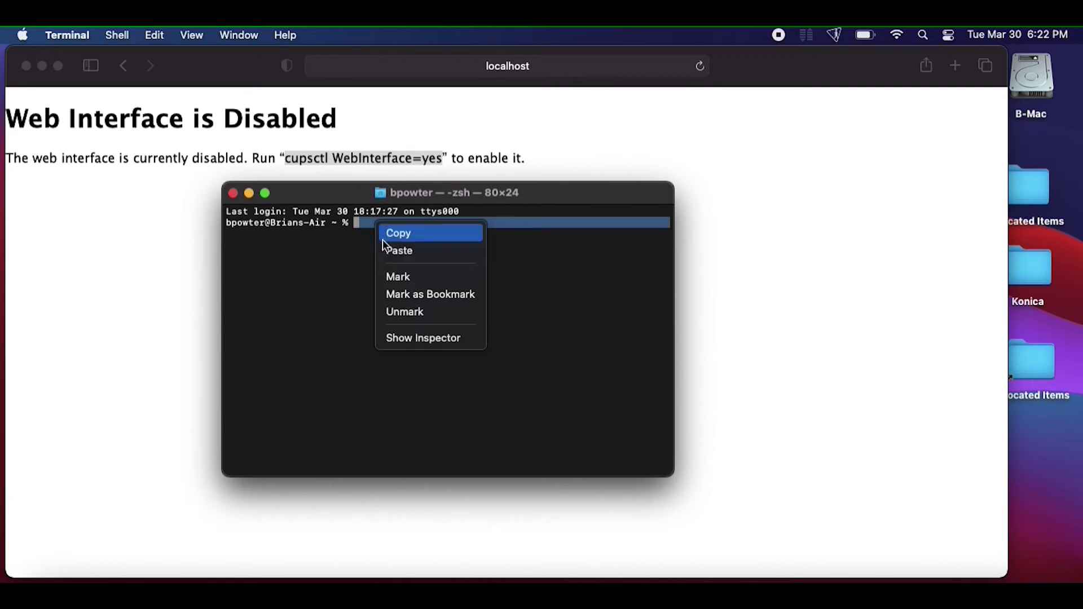
click(386, 246)
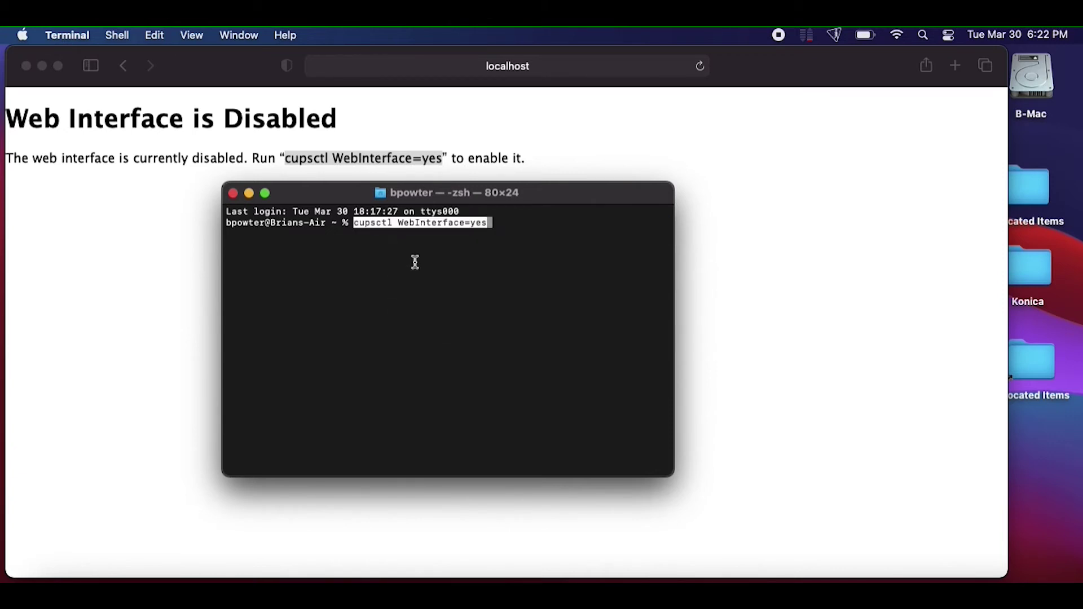
key(Return)
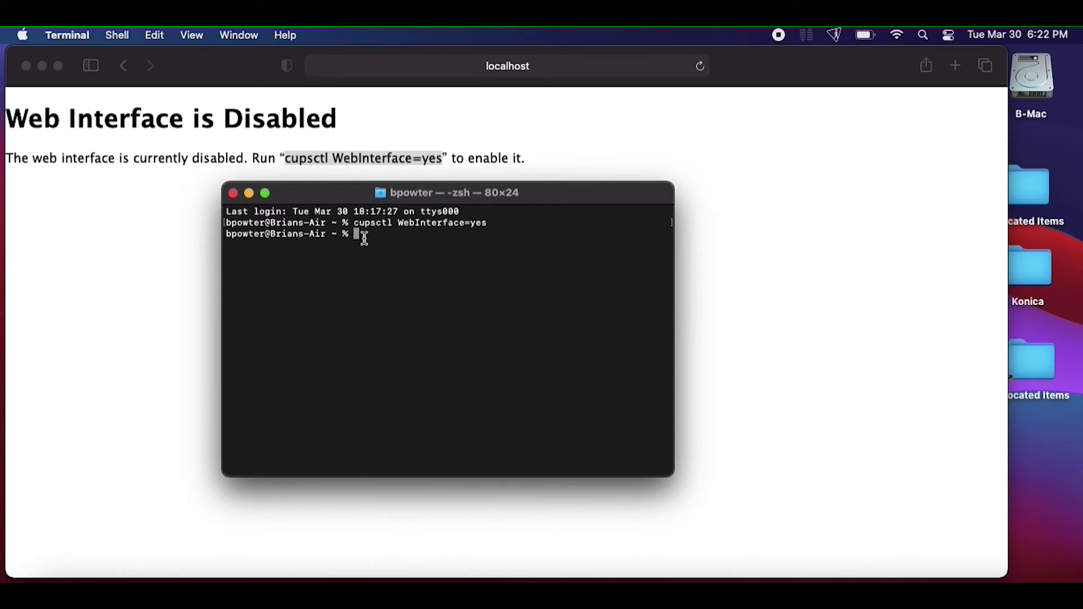
- Reload the CUPS page, open HP_Printer's details and its Administration dropdown
click(234, 194)
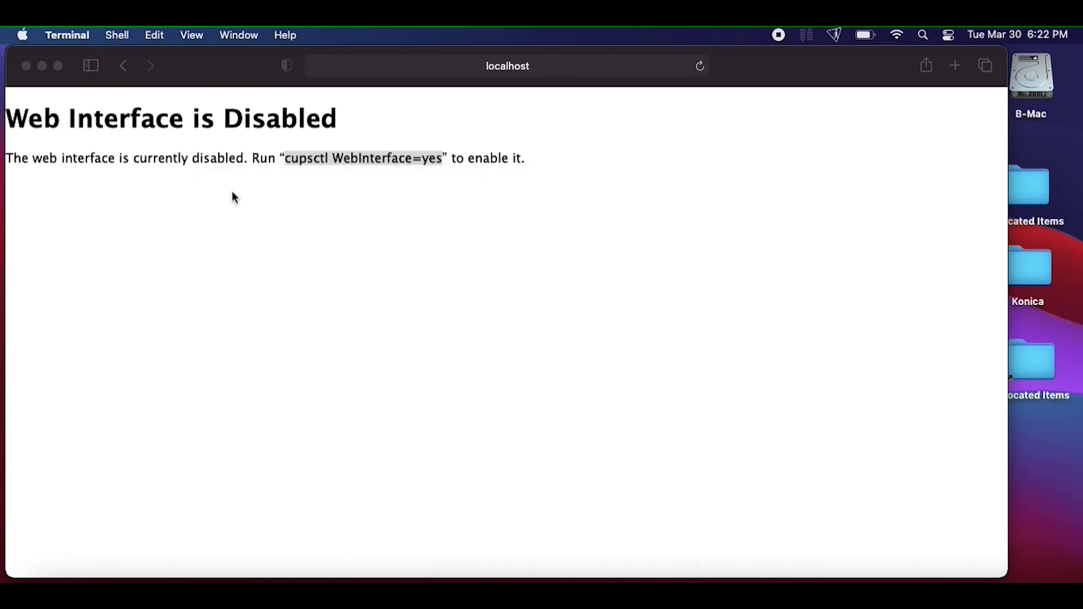
click(313, 220)
right_click(313, 220)
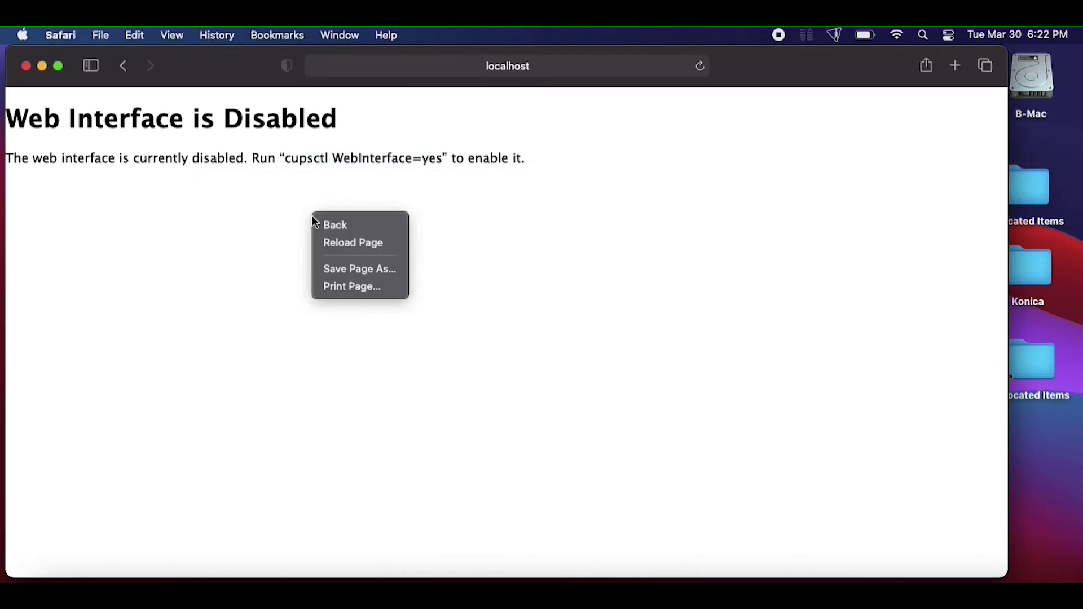
click(349, 244)
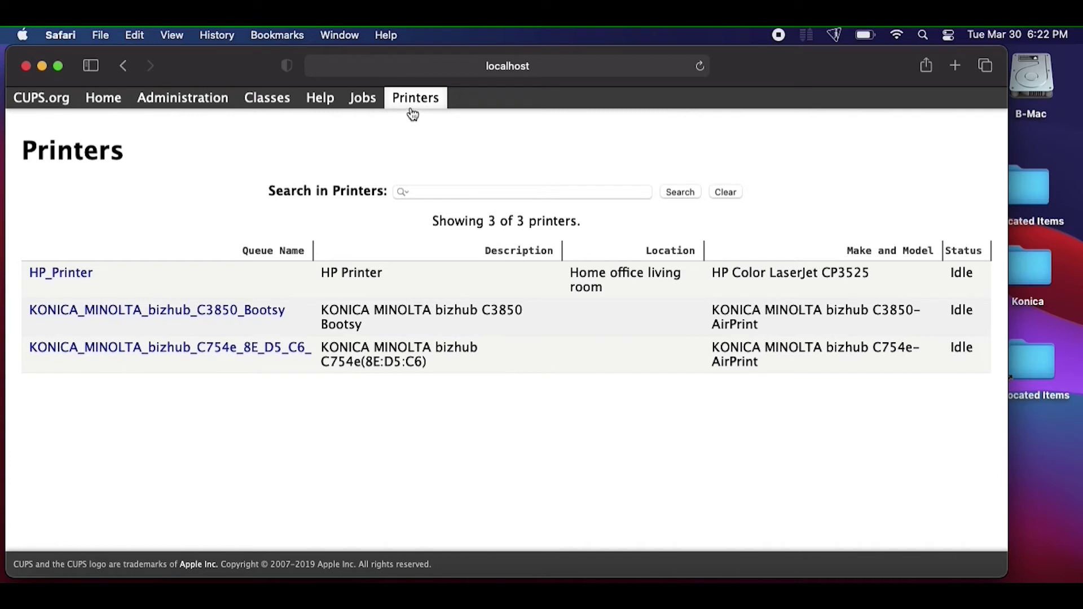
click(64, 274)
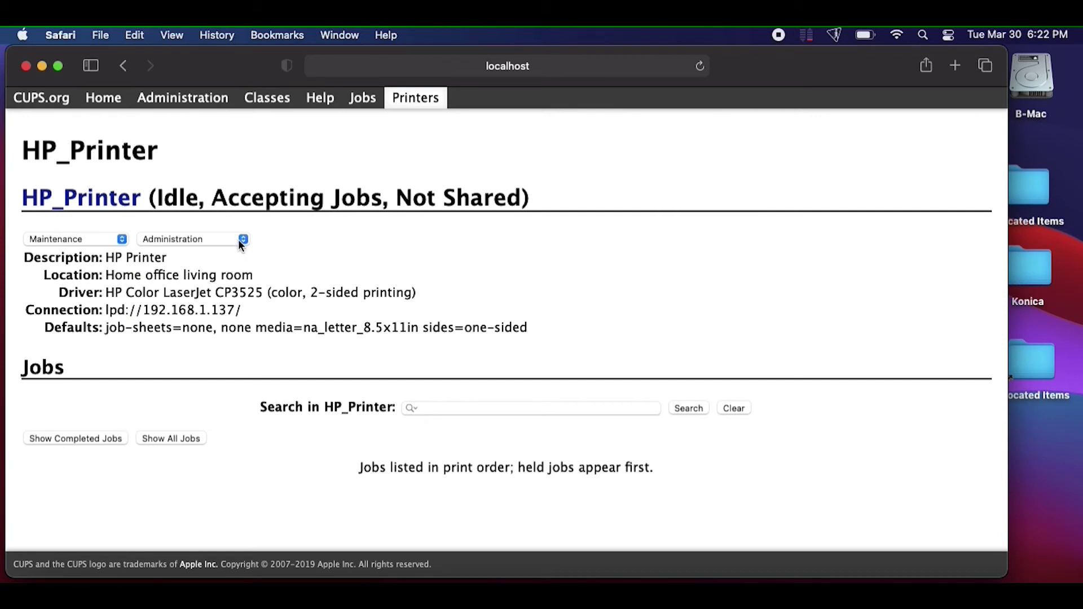
click(238, 239)
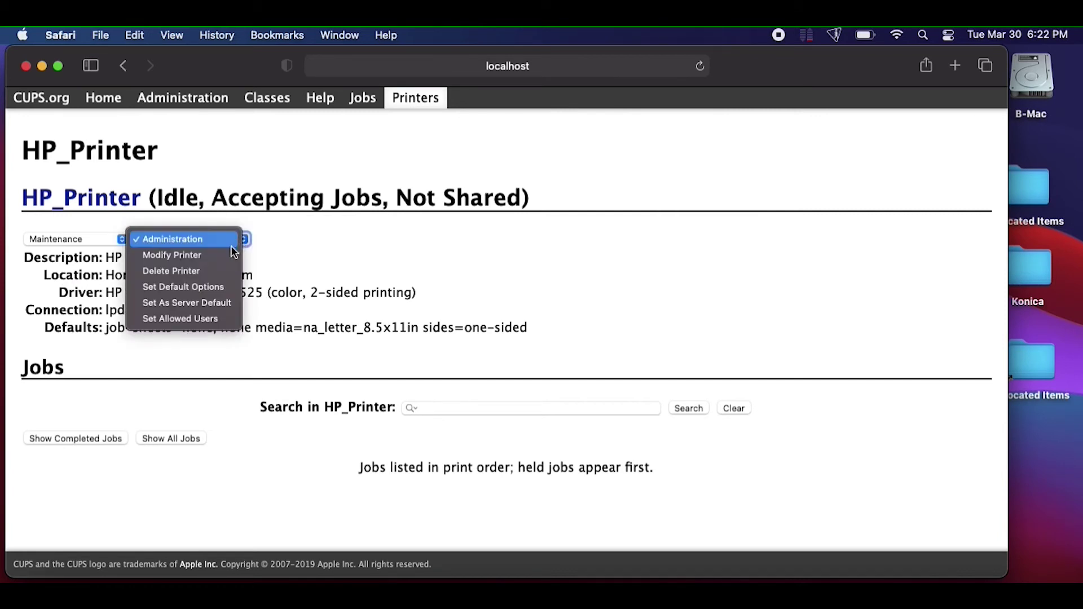
- Open HP_Printer's Set Default Options page, keeping the Duplex Unit set to Installed
click(217, 288)
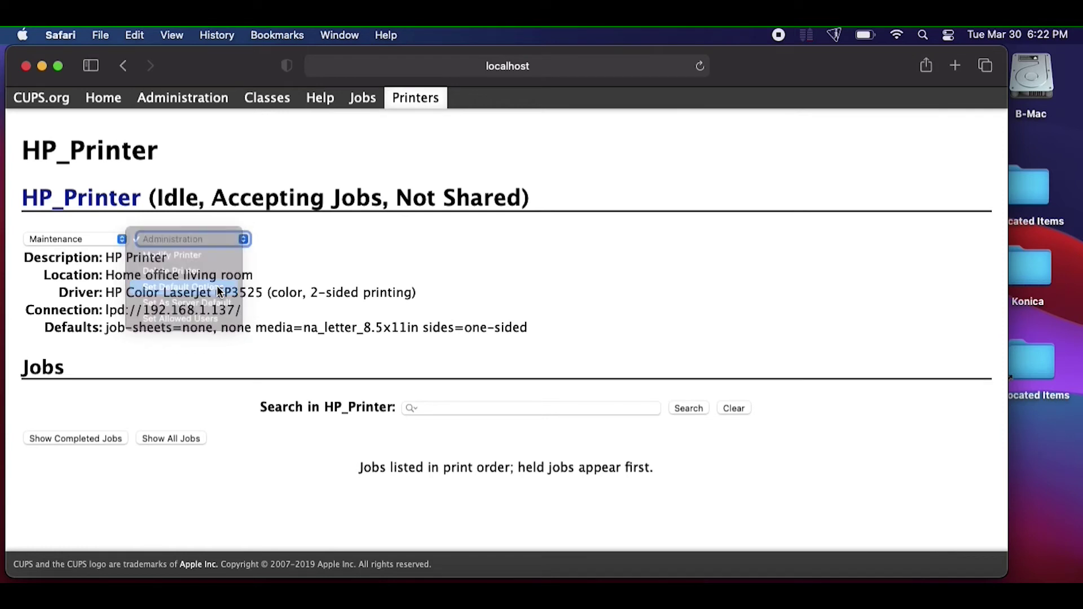
scroll(156, 432, down, 2)
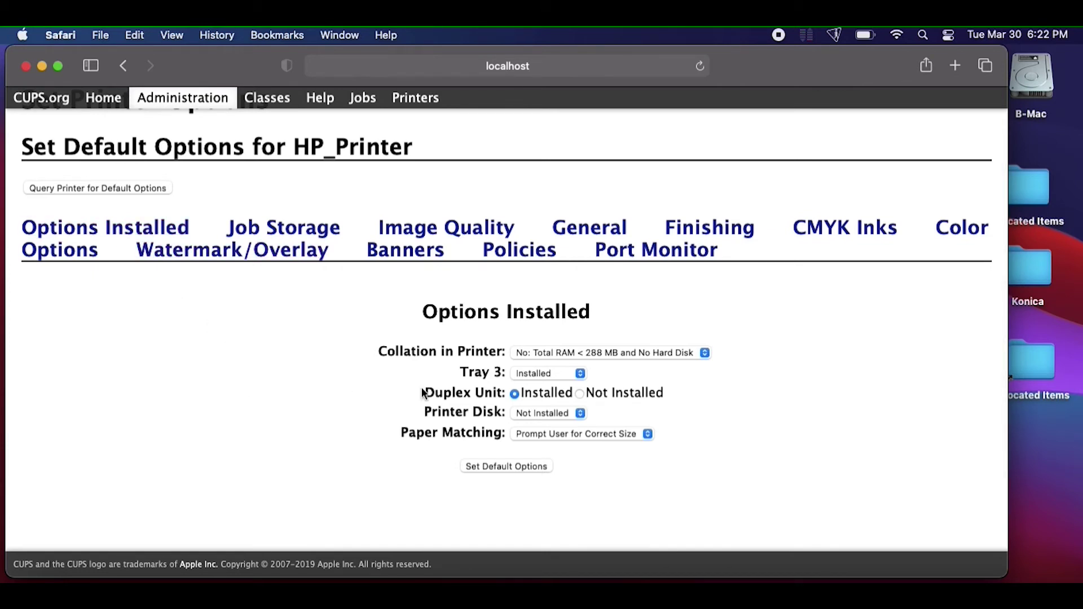
click(581, 393)
click(514, 393)
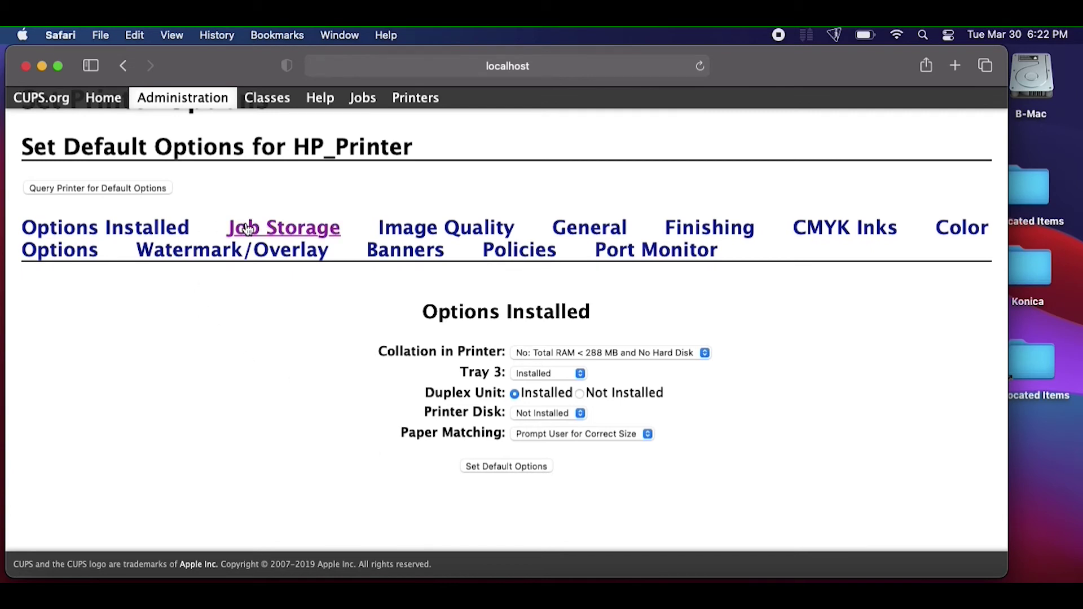
click(598, 228)
- Keep HP_Printer's General defaults at Two-Sided Off with Collate Off
scroll(739, 267, up, 2)
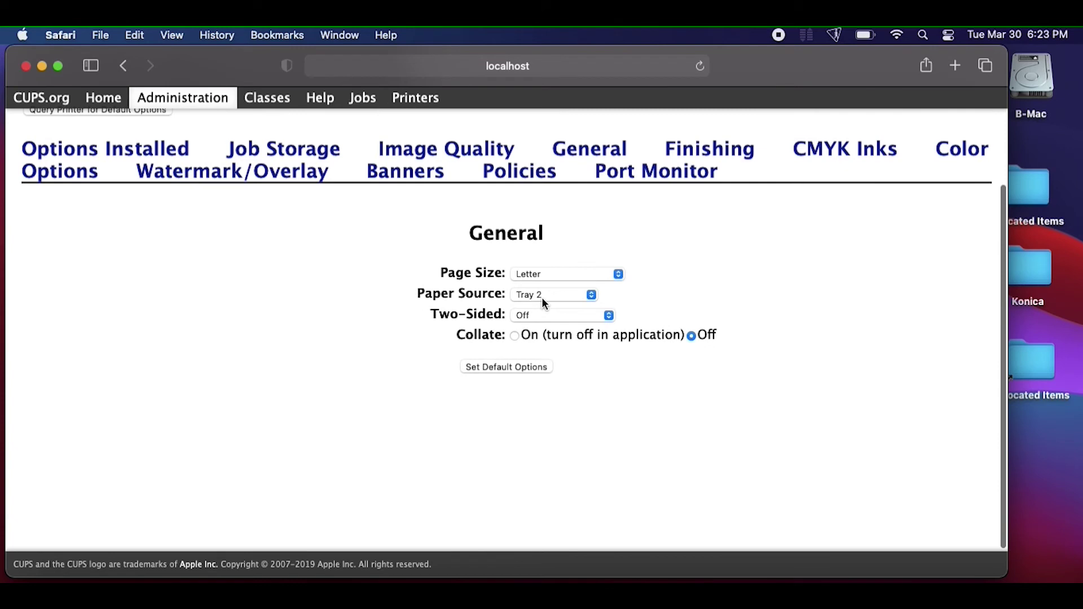
click(550, 313)
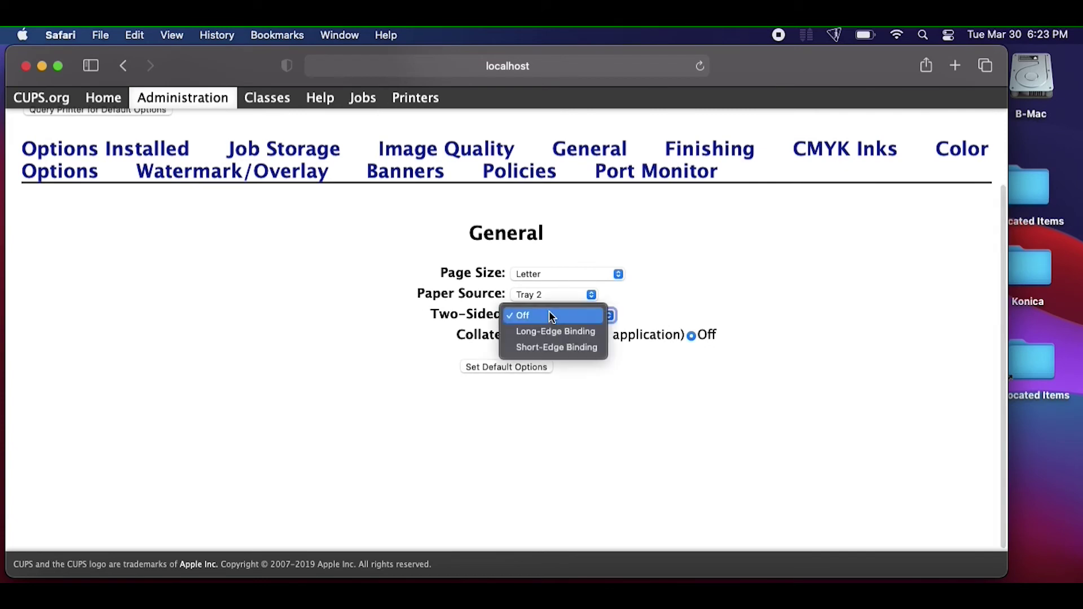
click(552, 317)
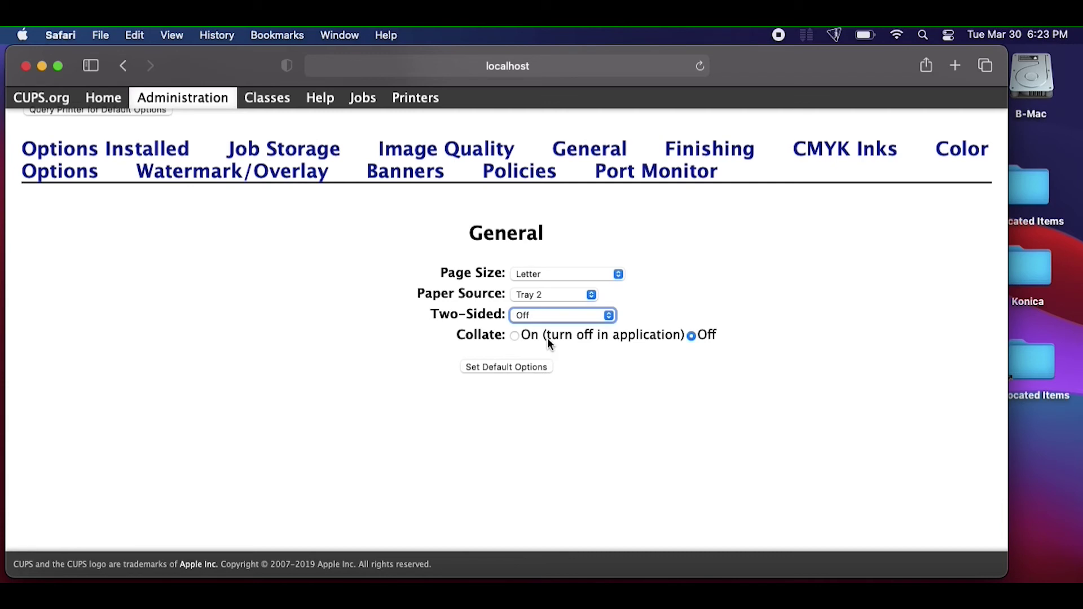
right_click(783, 247)
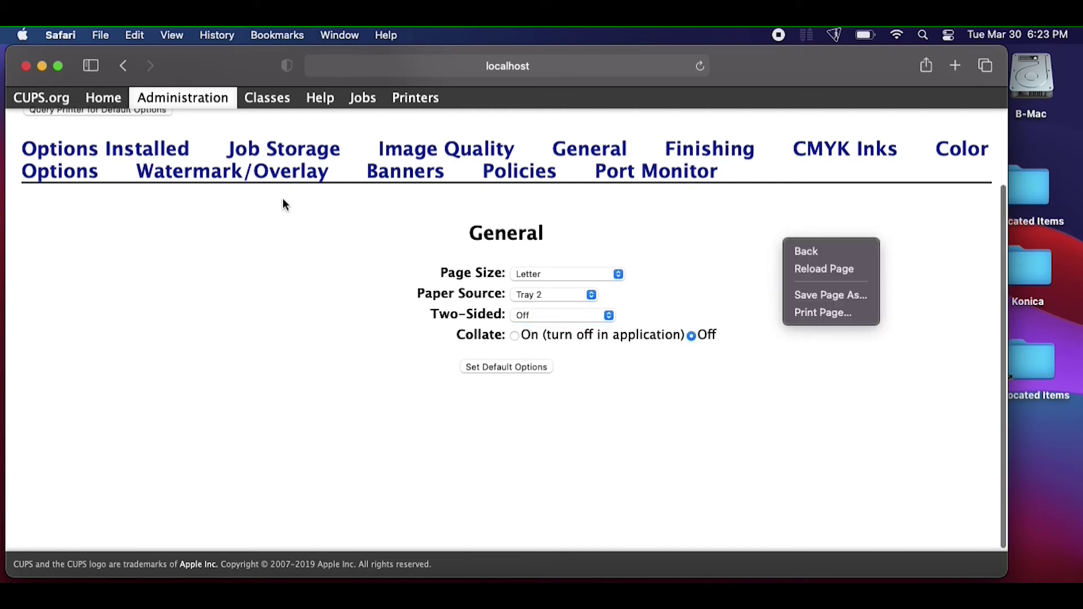
click(76, 176)
- Review the Color Options, Policies, Port Monitor and Finishing defaults, leaving Manual Duplex at No
click(76, 176)
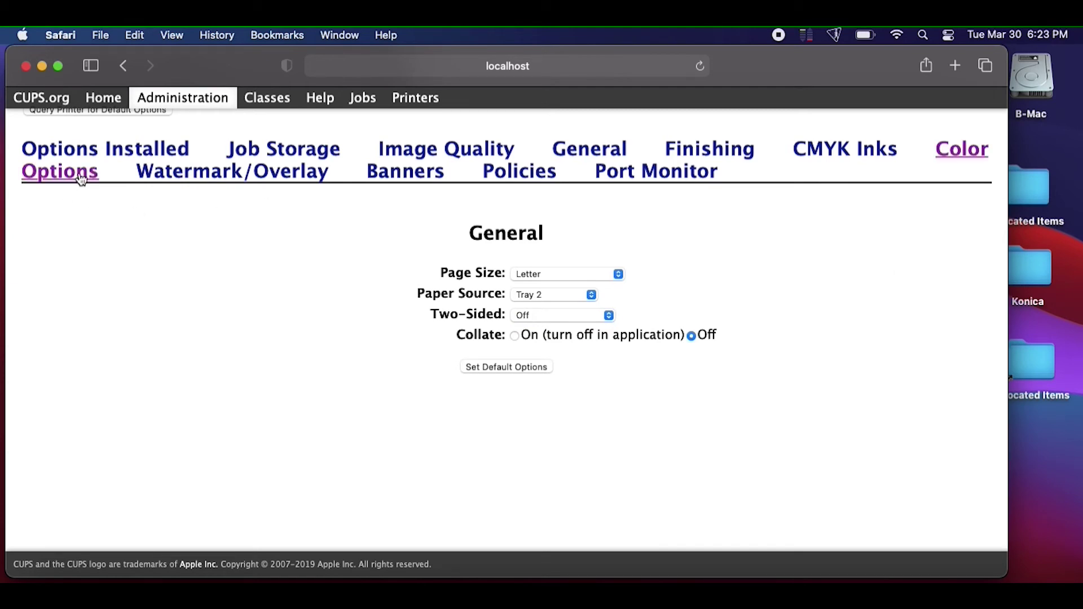
scroll(277, 264, up, 1)
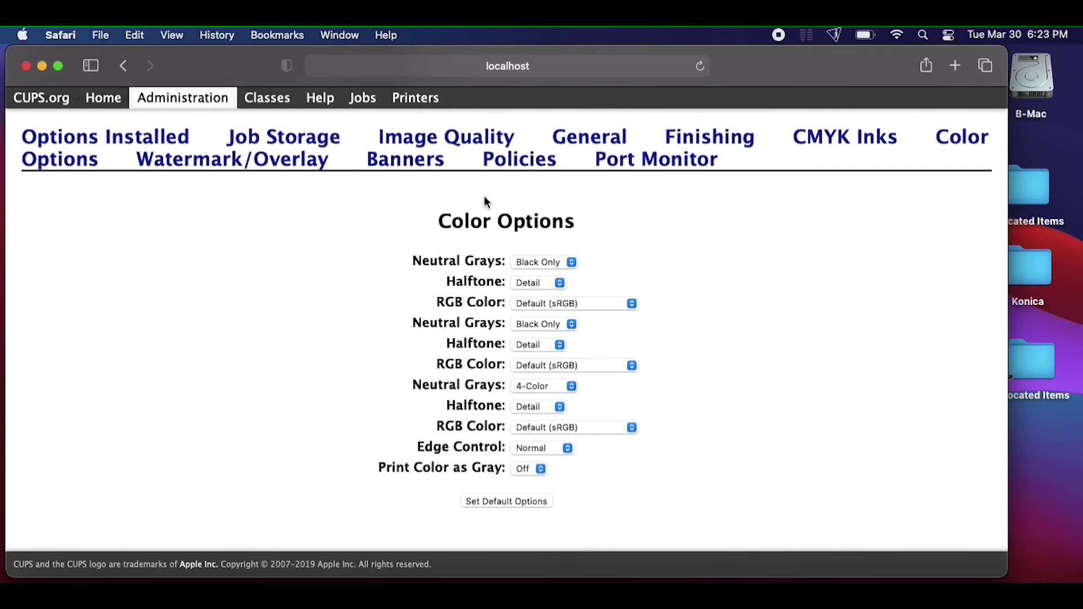
click(532, 164)
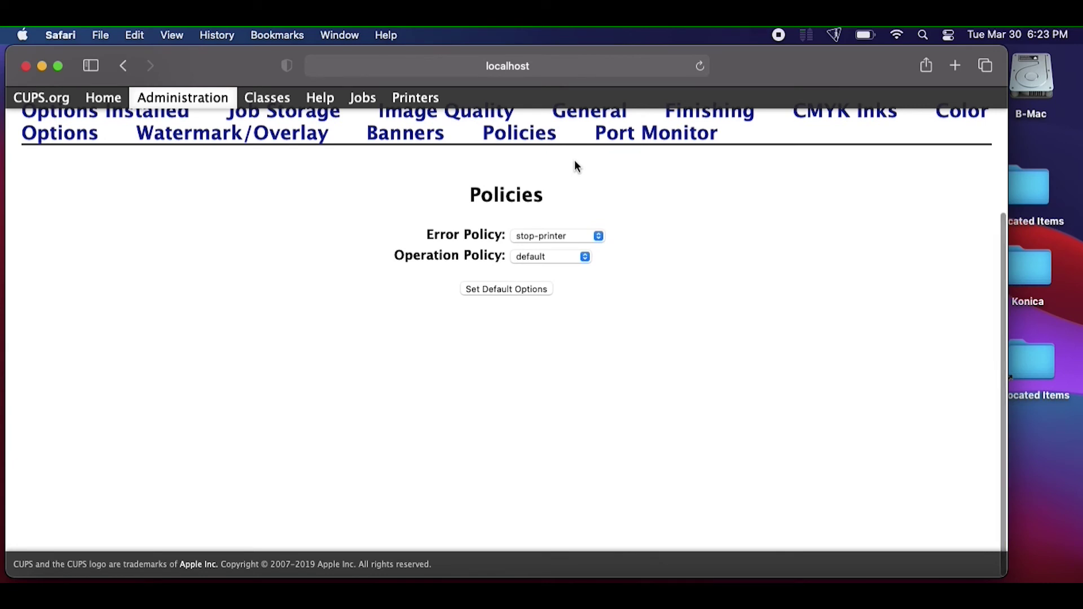
click(636, 140)
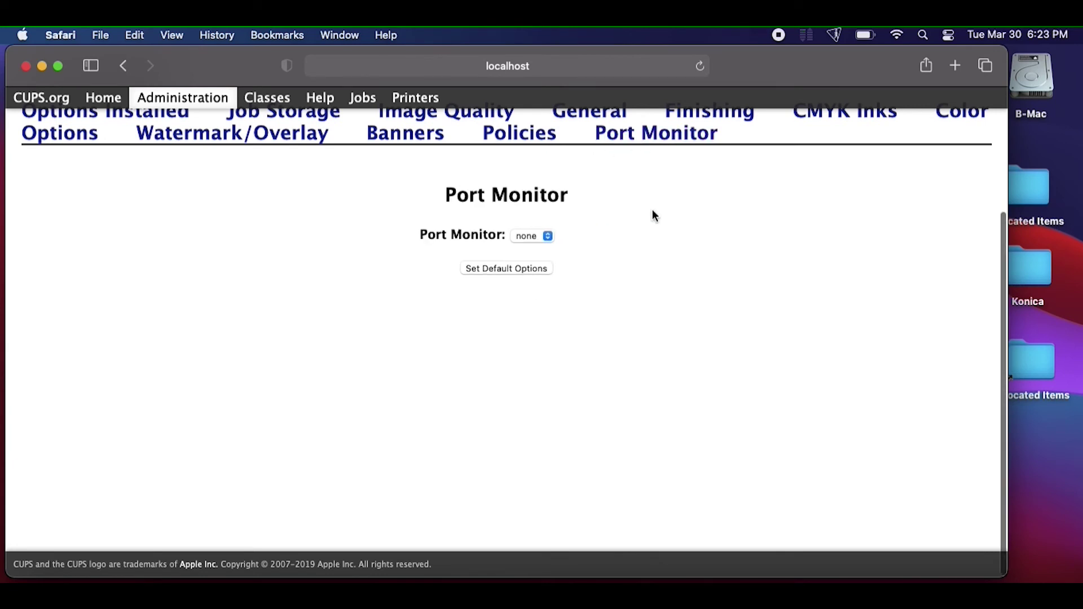
scroll(653, 213, up, 2)
click(701, 159)
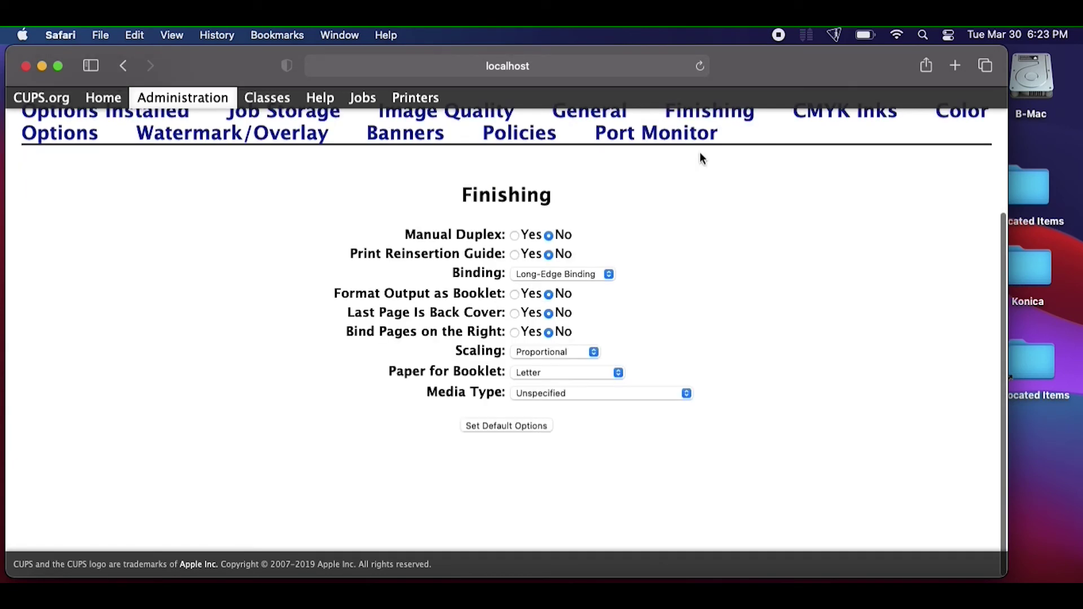
click(515, 235)
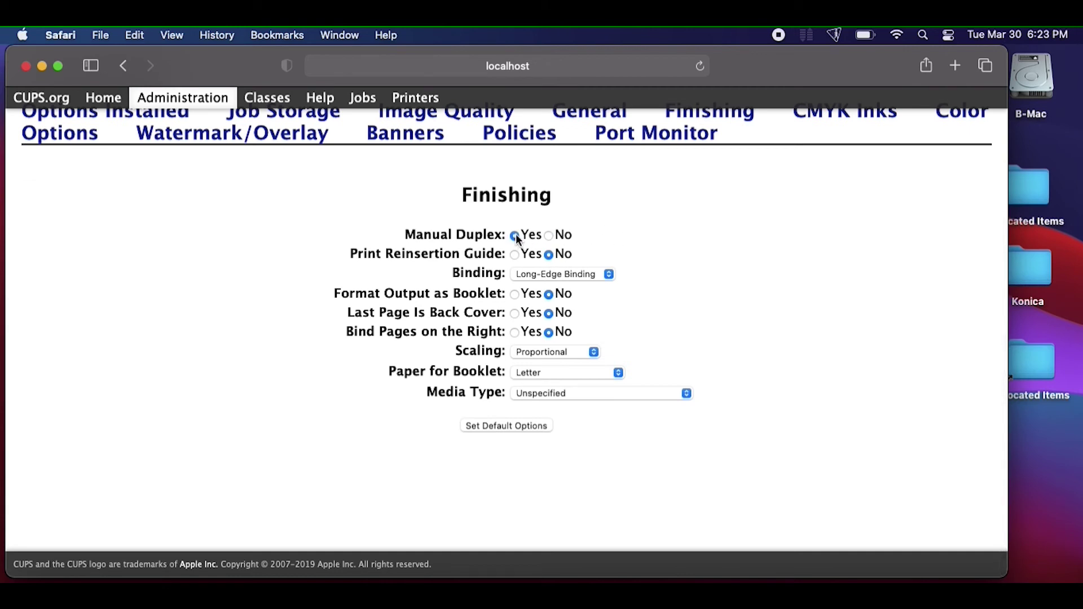
click(549, 236)
- Check the General and Options Installed sections, then submit HP_Printer's default options
scroll(793, 248, up, 2)
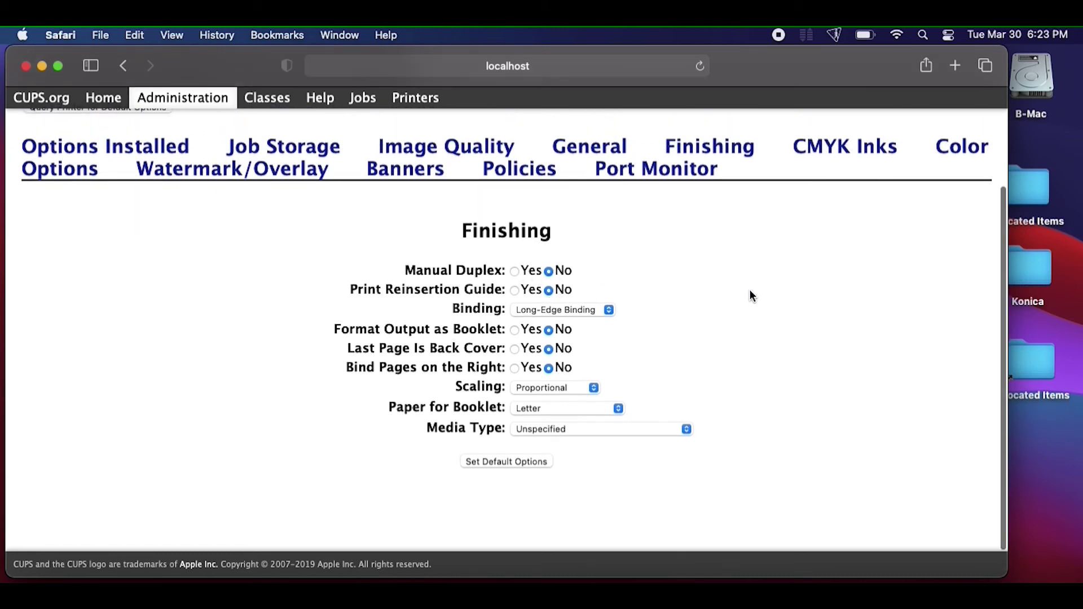
scroll(750, 289, up, 2)
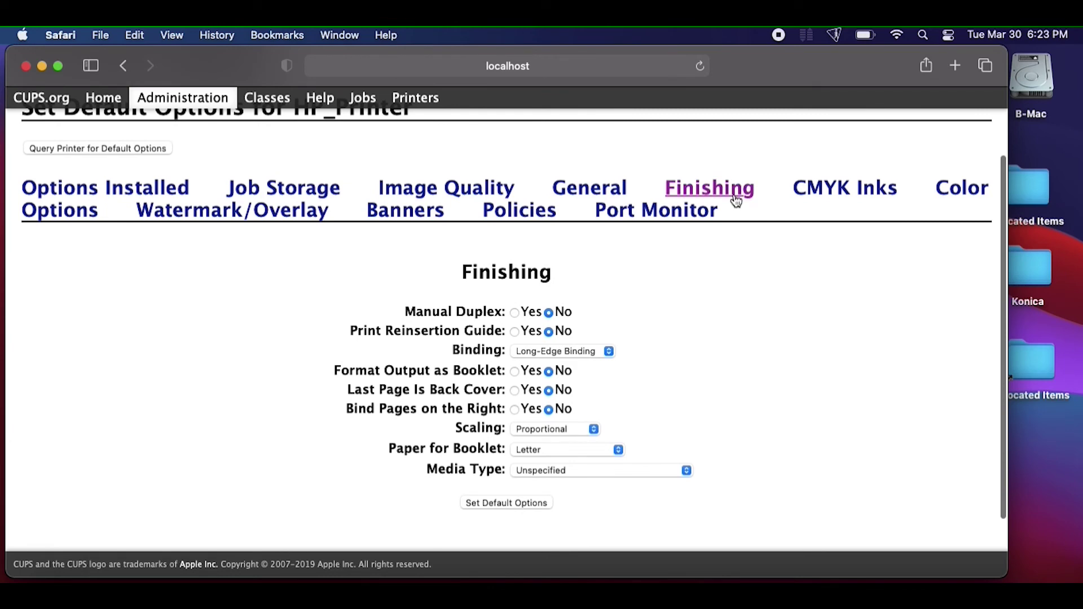
scroll(736, 202, down, 2)
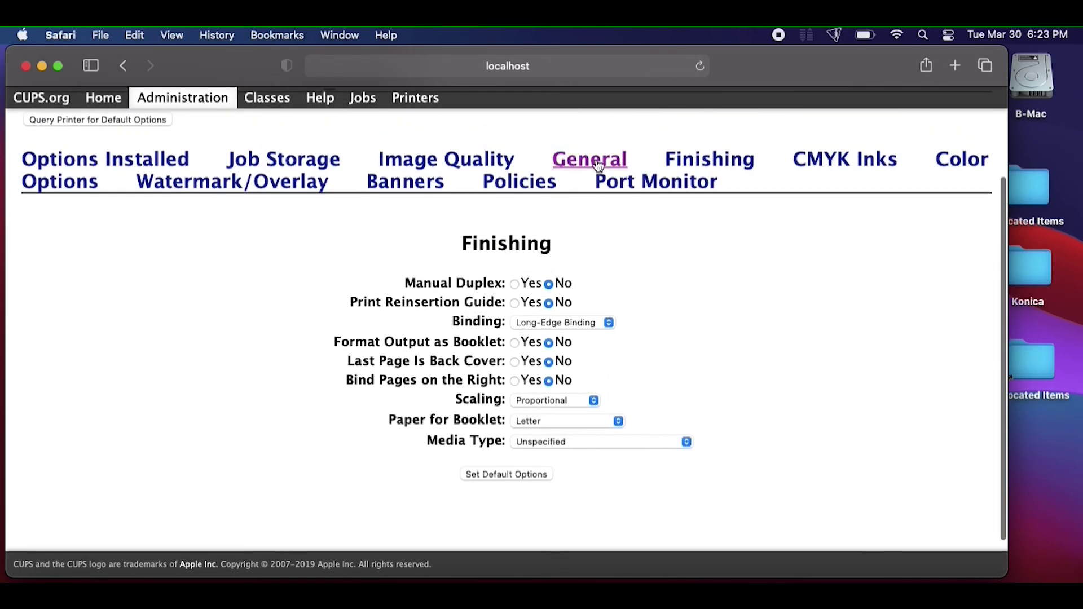
click(598, 164)
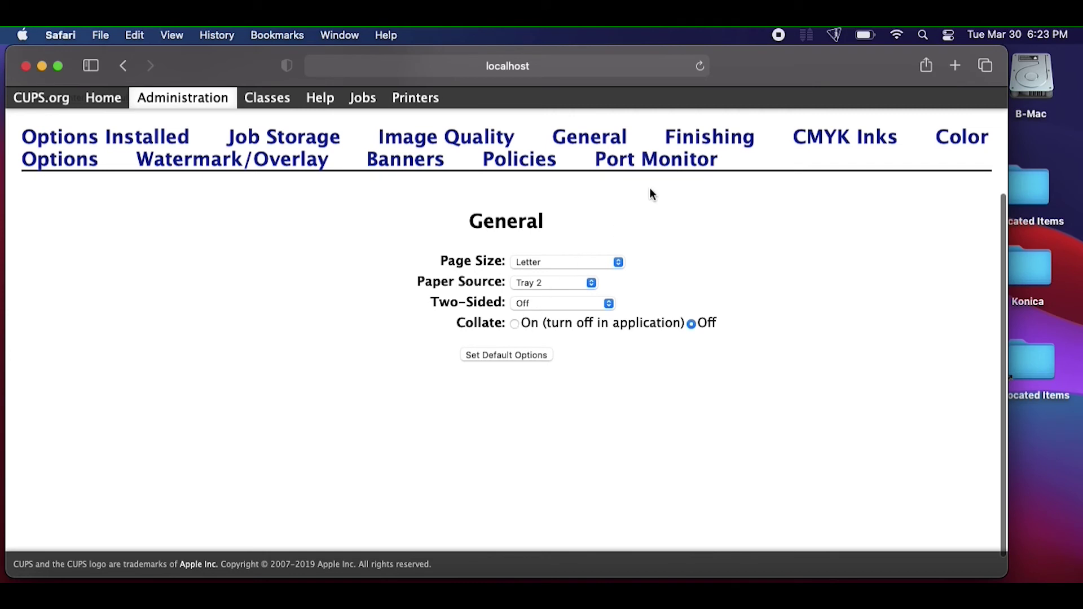
scroll(658, 232, up, 1)
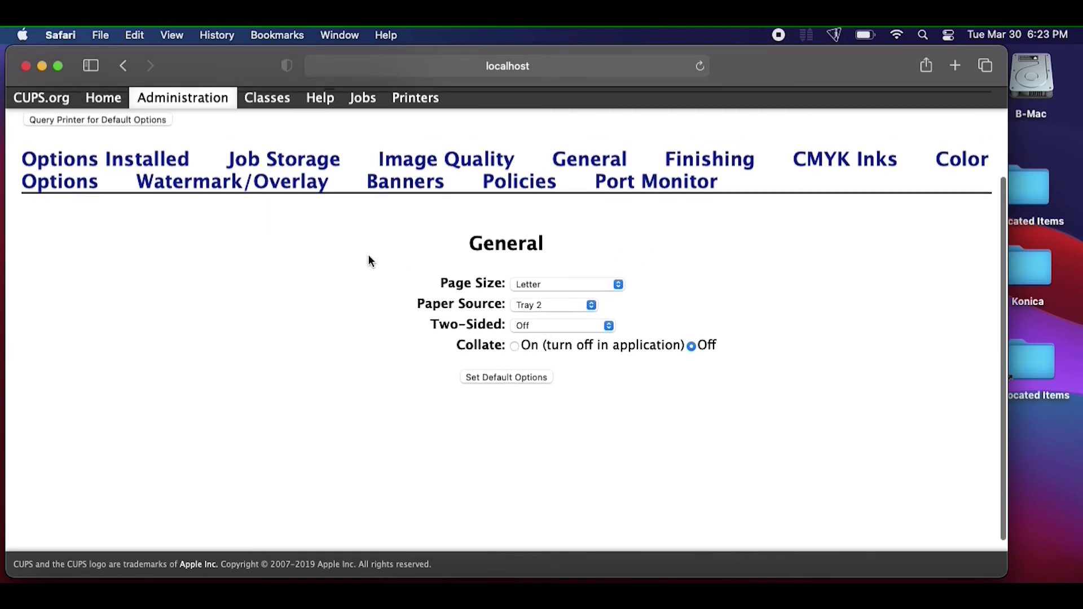
scroll(368, 257, up, 2)
click(156, 217)
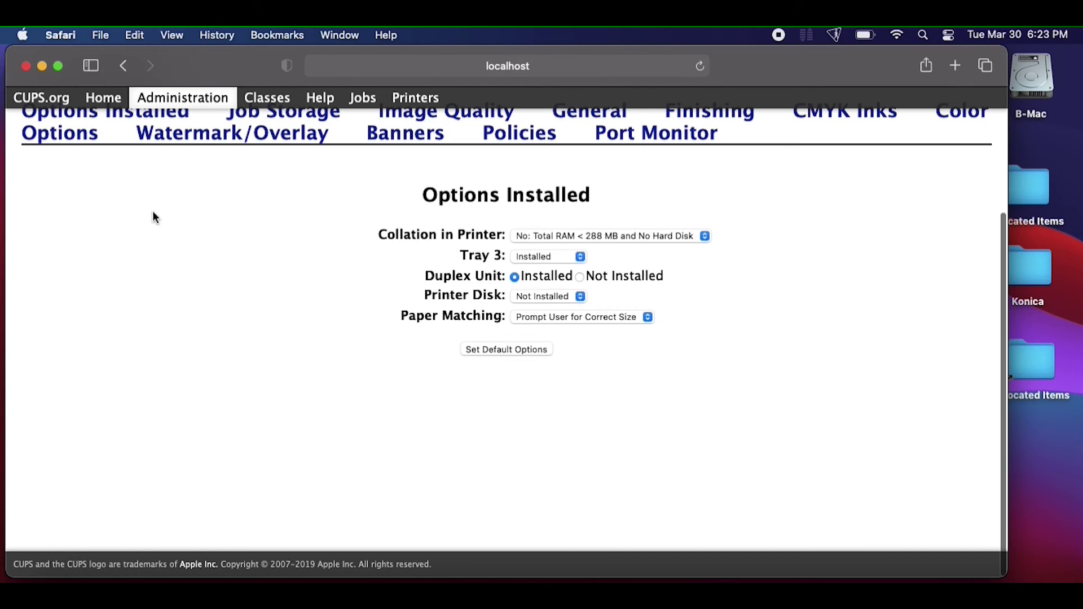
scroll(282, 255, up, 1)
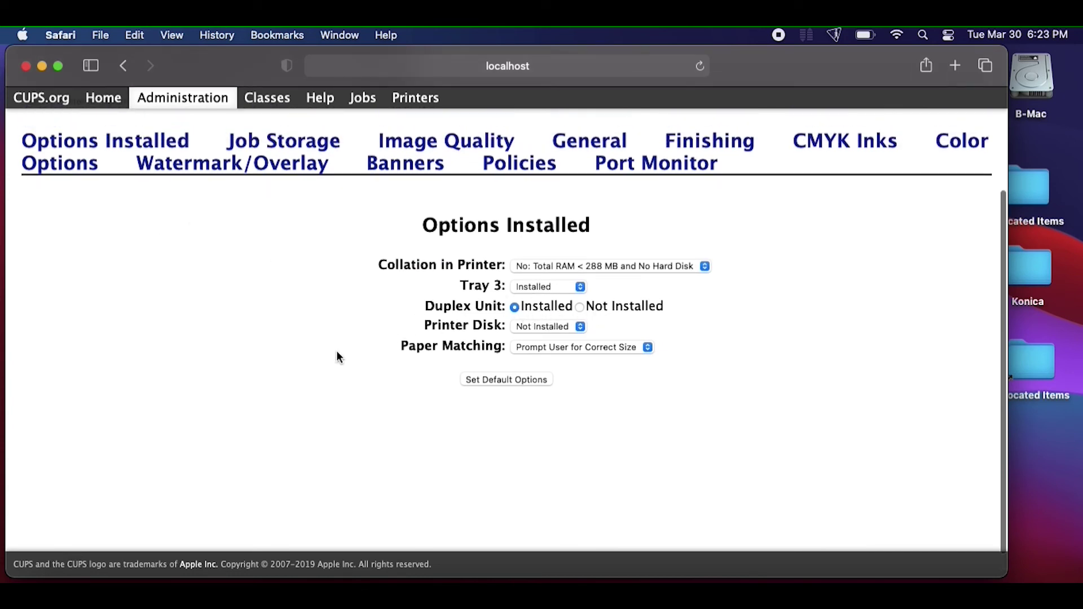
click(513, 380)
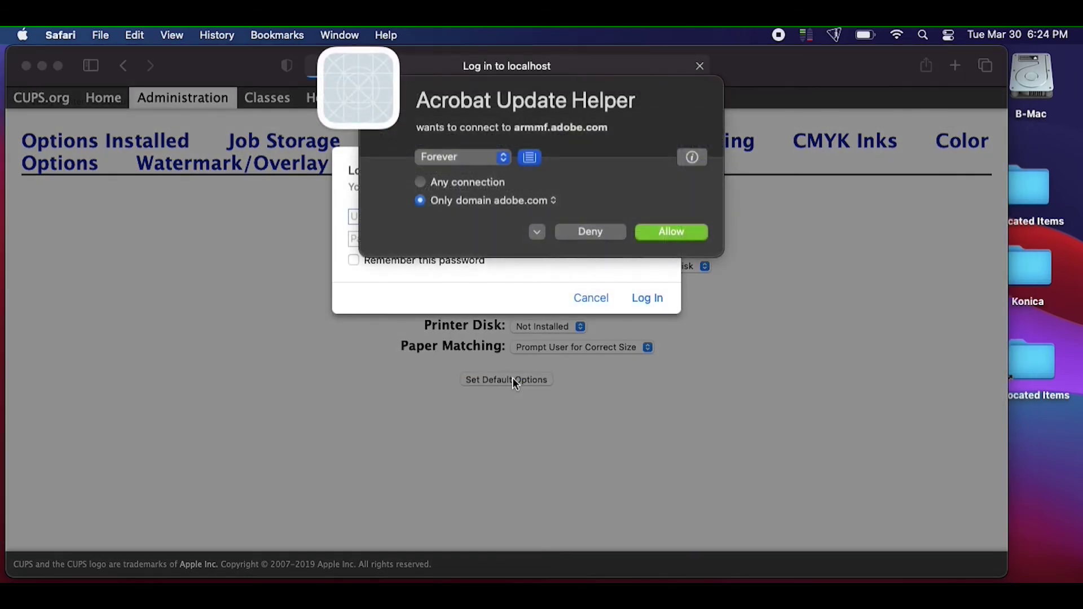
- Allow the Acrobat helper and log in with the administrator user name and password to save defaults
click(671, 232)
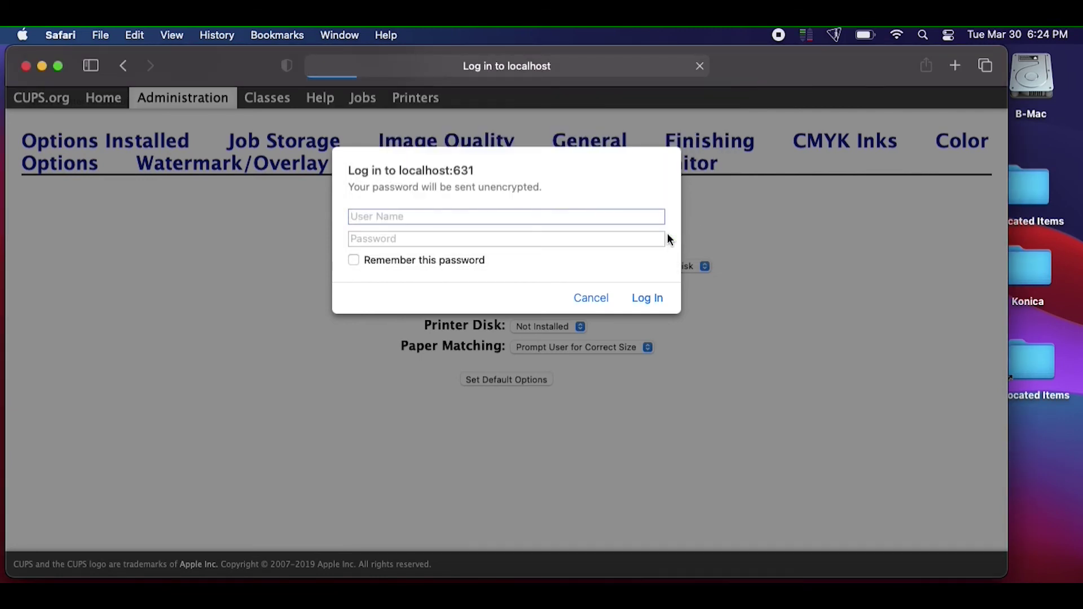
text(Brad)
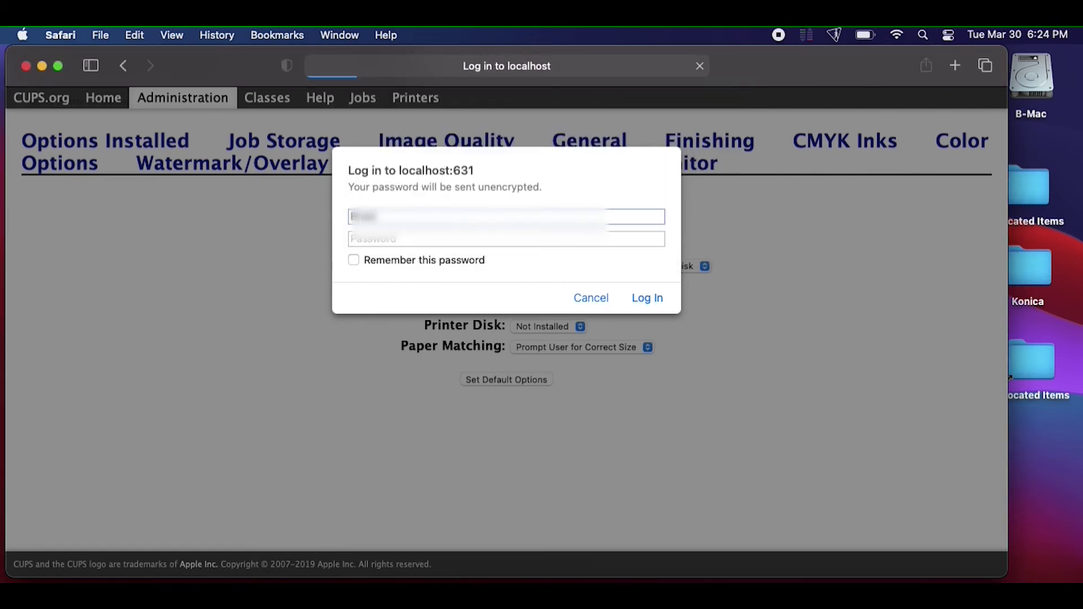
text( Smith)
key(Tab)
text(•••••••)
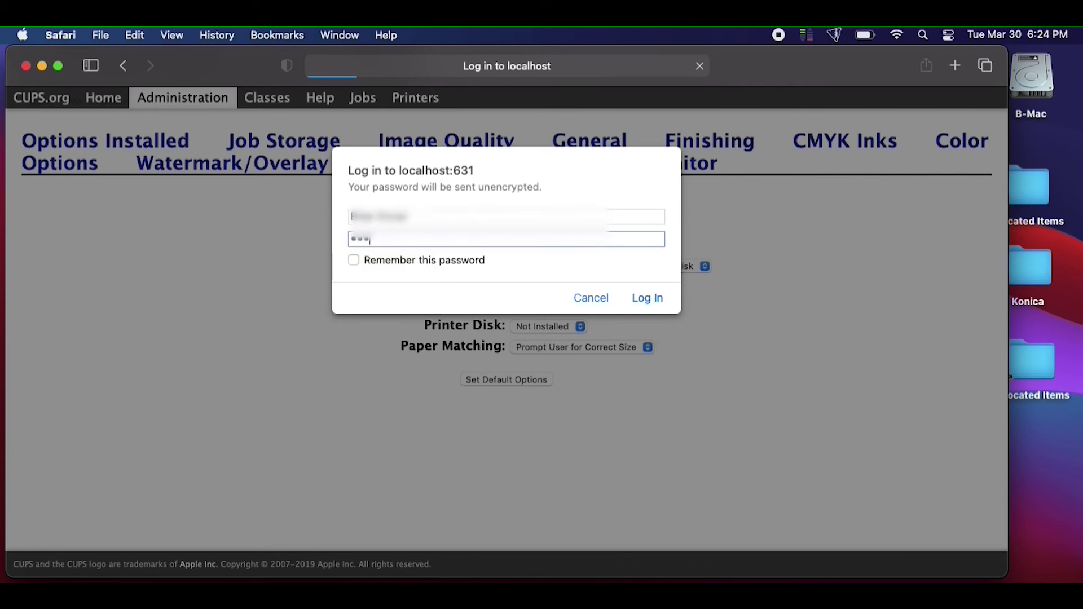
text(•)
key(Return)
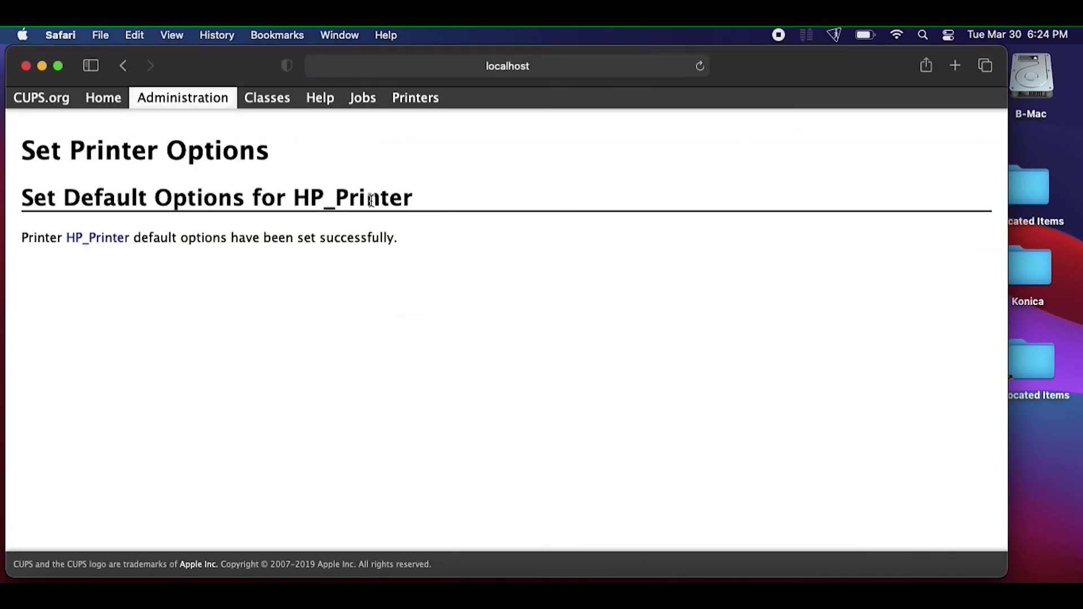
click(107, 245)
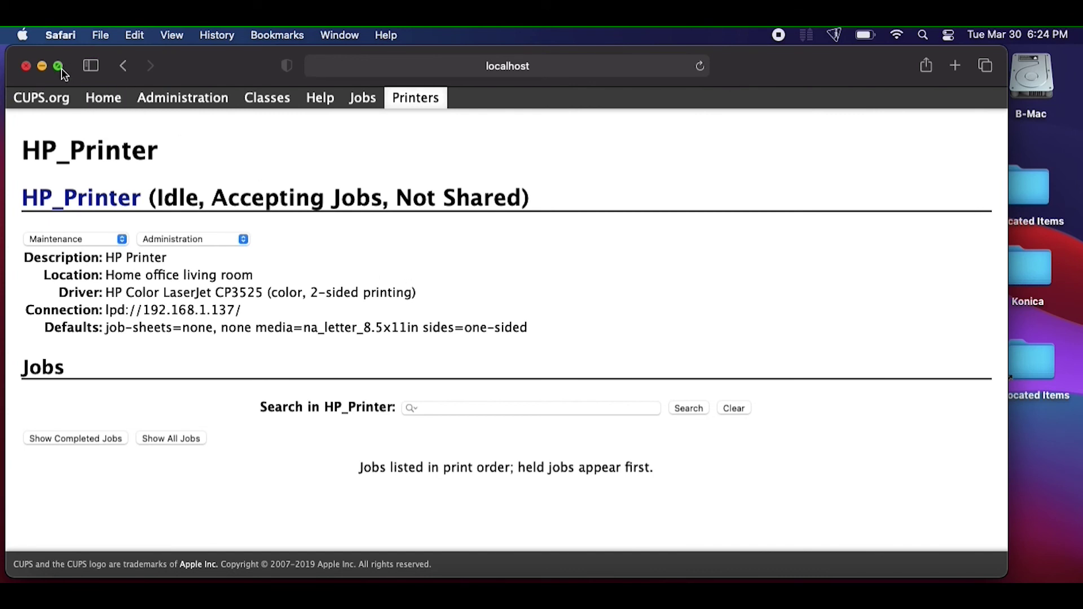
- Minimize the Safari window and bring up the Apple menu
click(42, 65)
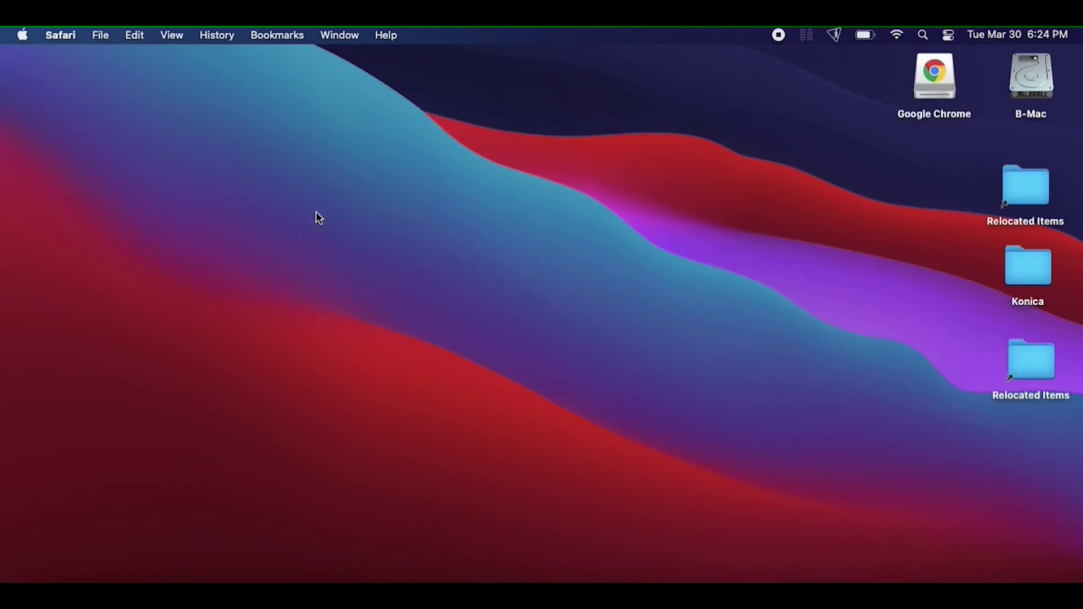
click(20, 36)
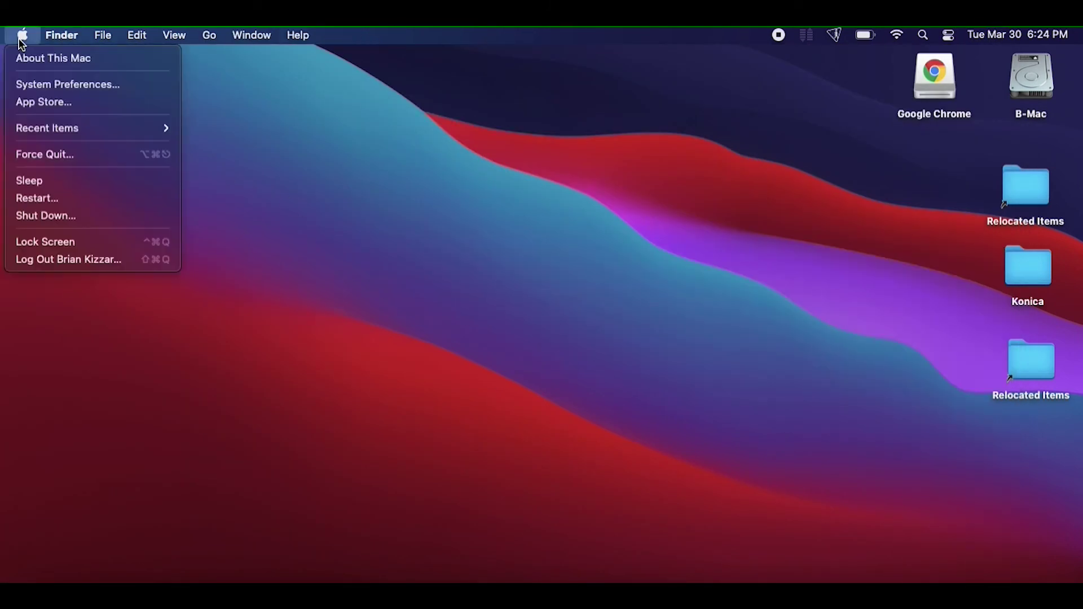
- Print a test page on HP Printer via Printers & Scanners, then close the queue and System Preferences
click(43, 86)
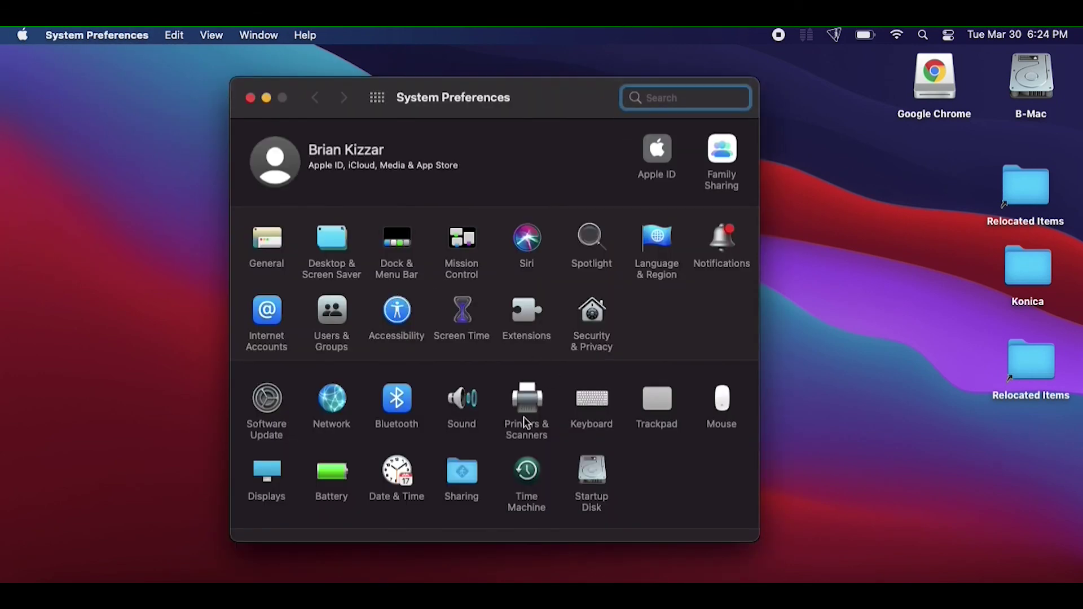
click(531, 398)
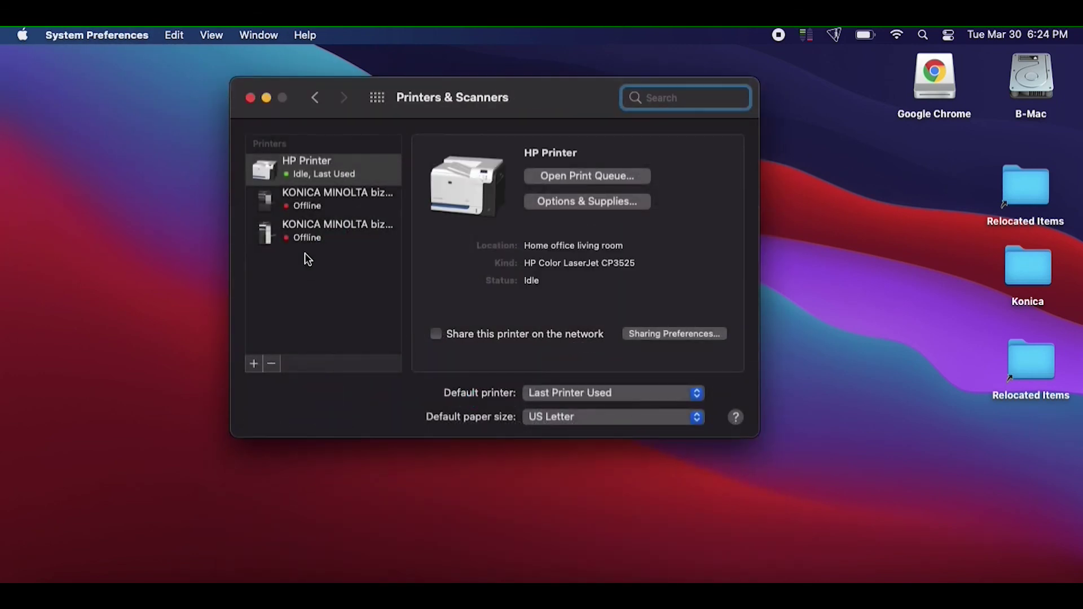
double_click(355, 177)
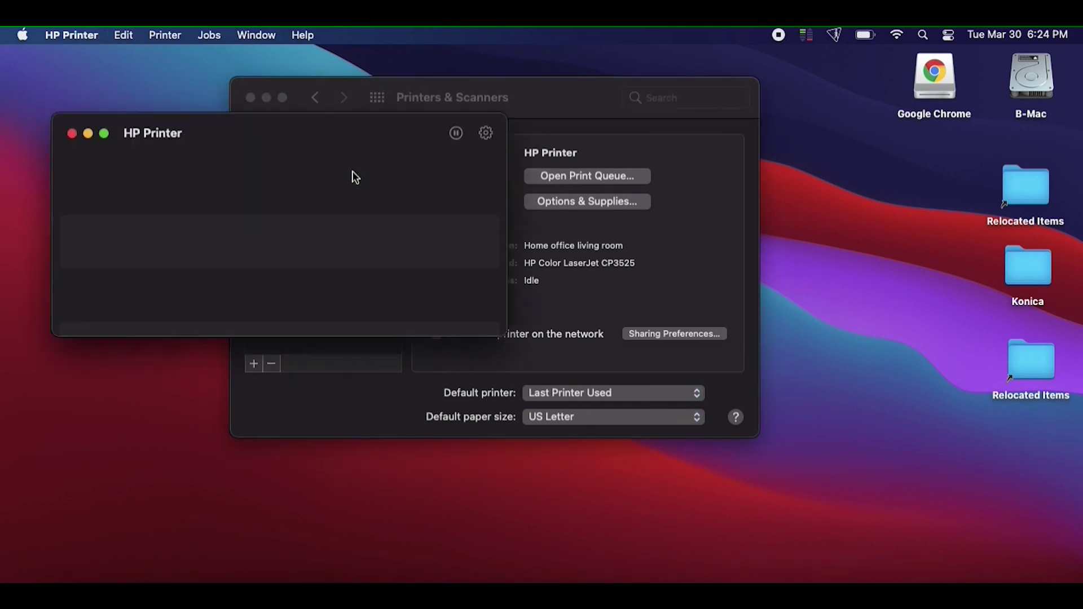
click(169, 35)
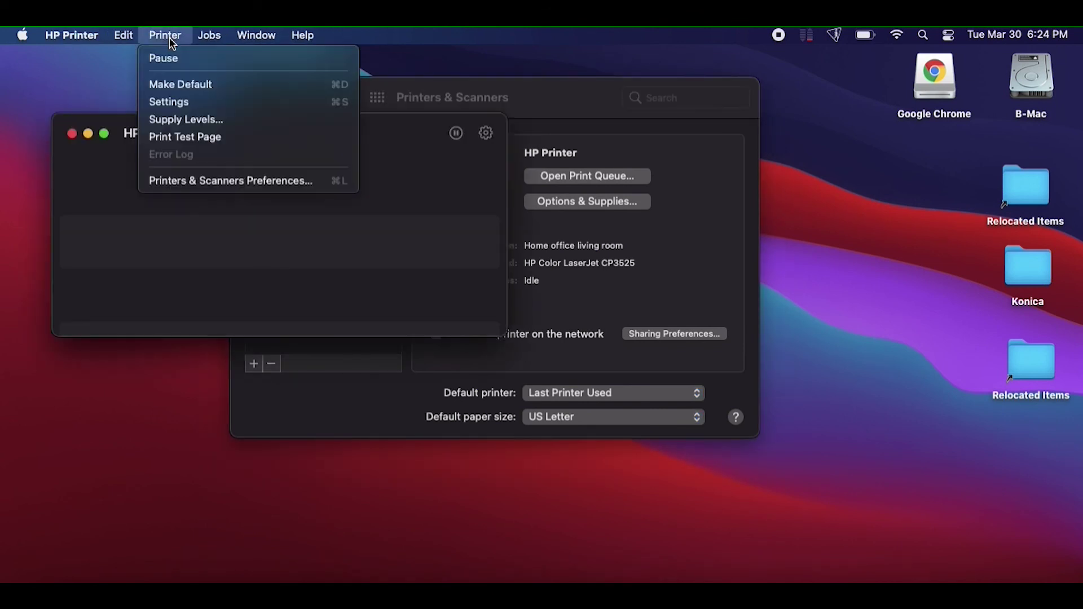
click(195, 138)
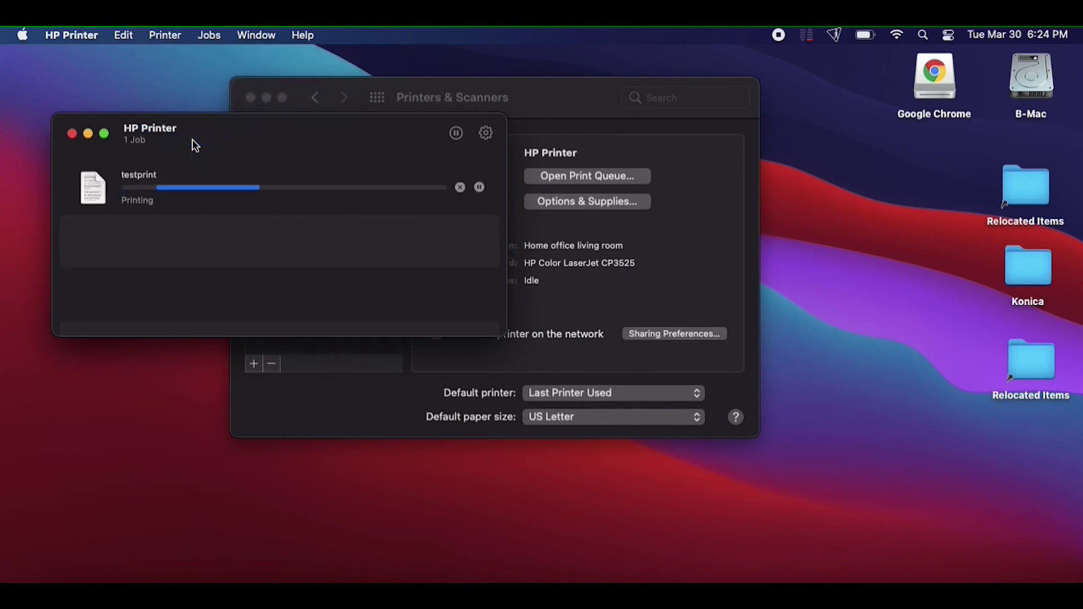
click(71, 134)
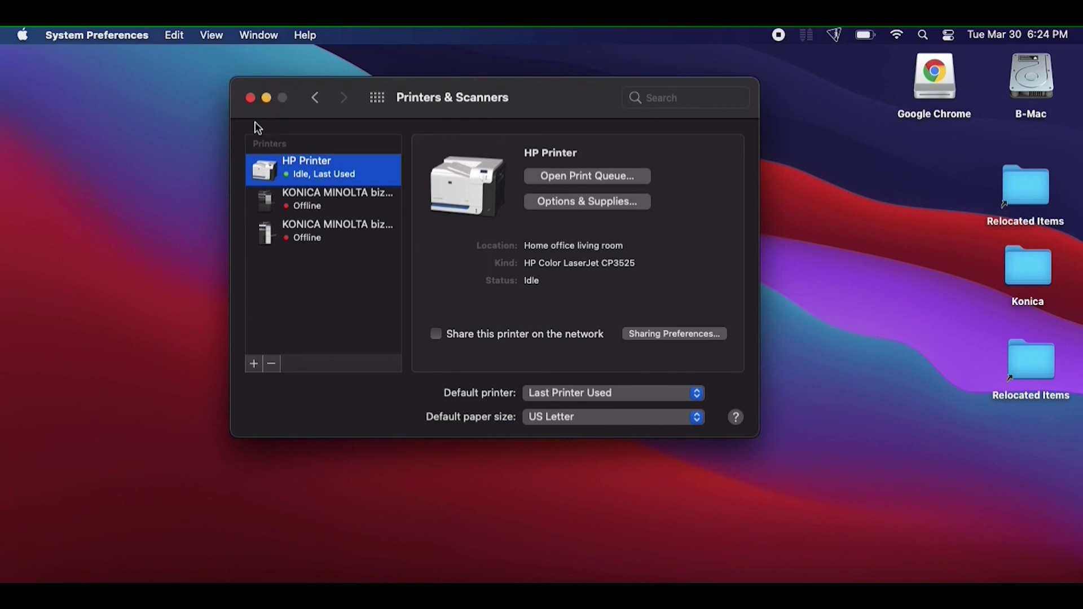
click(249, 99)
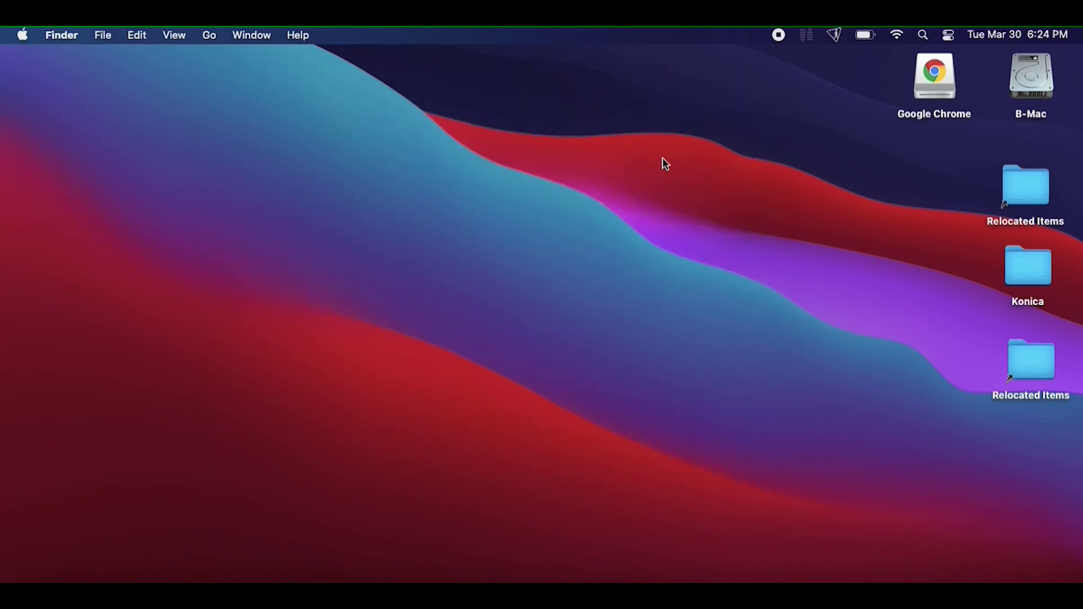